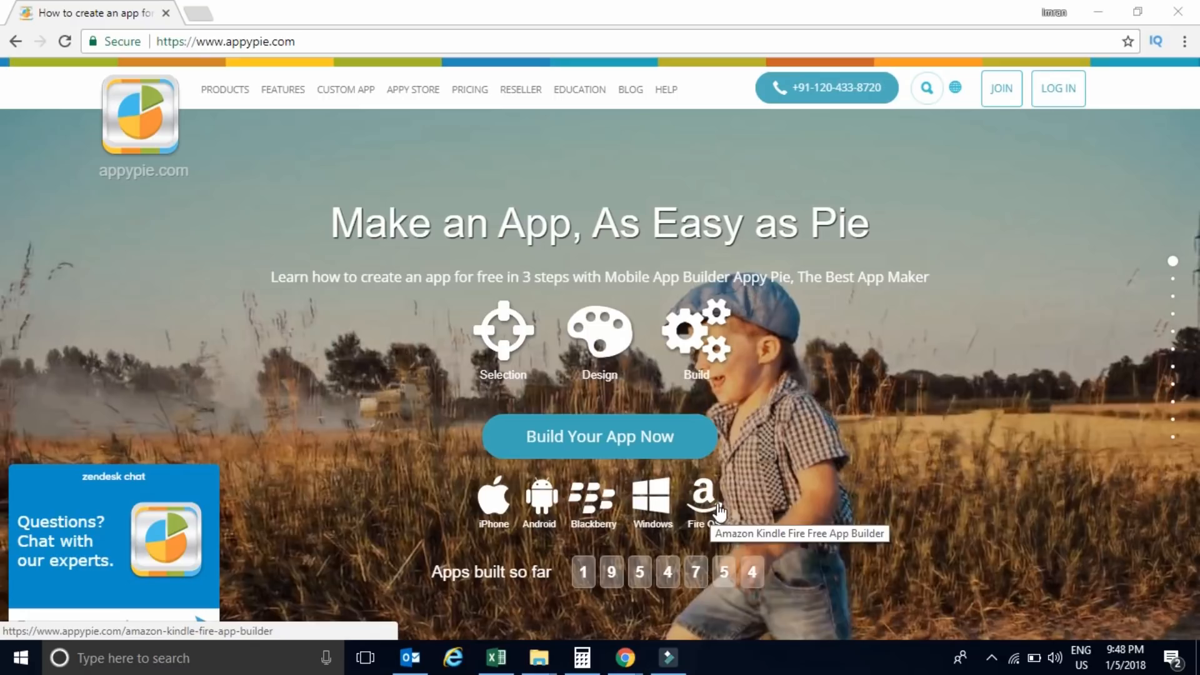
Step: Start building a new app and name it "Technical tips"
click(621, 445)
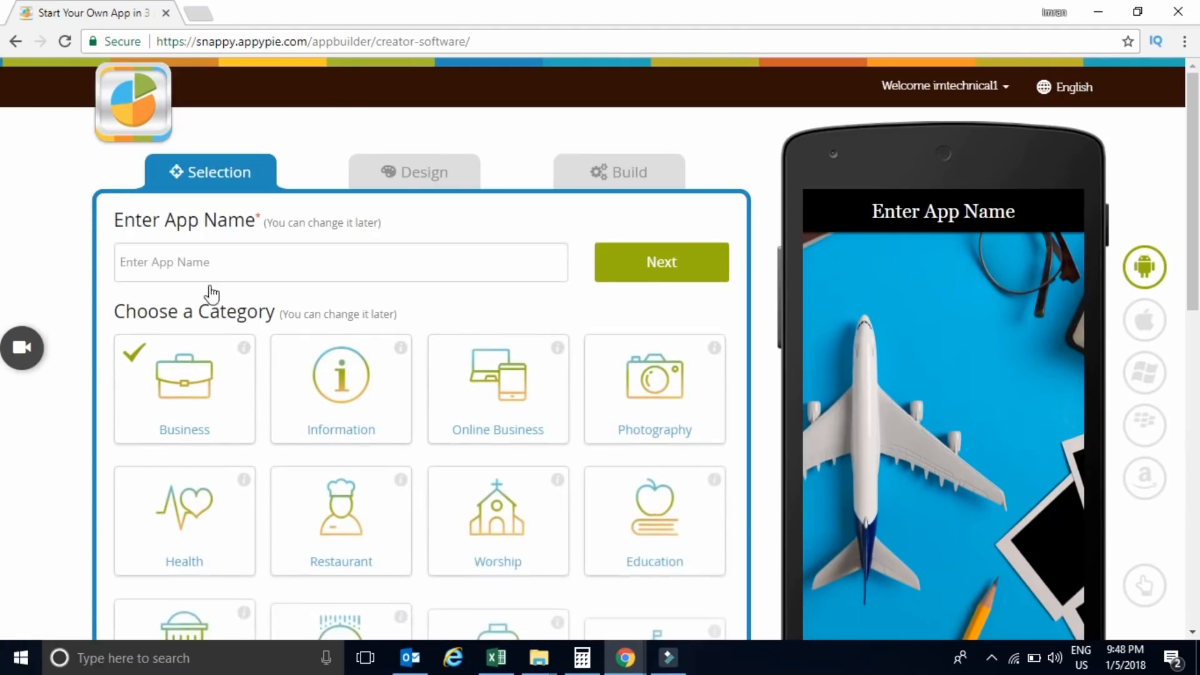
click(316, 268)
text(Technical tips)
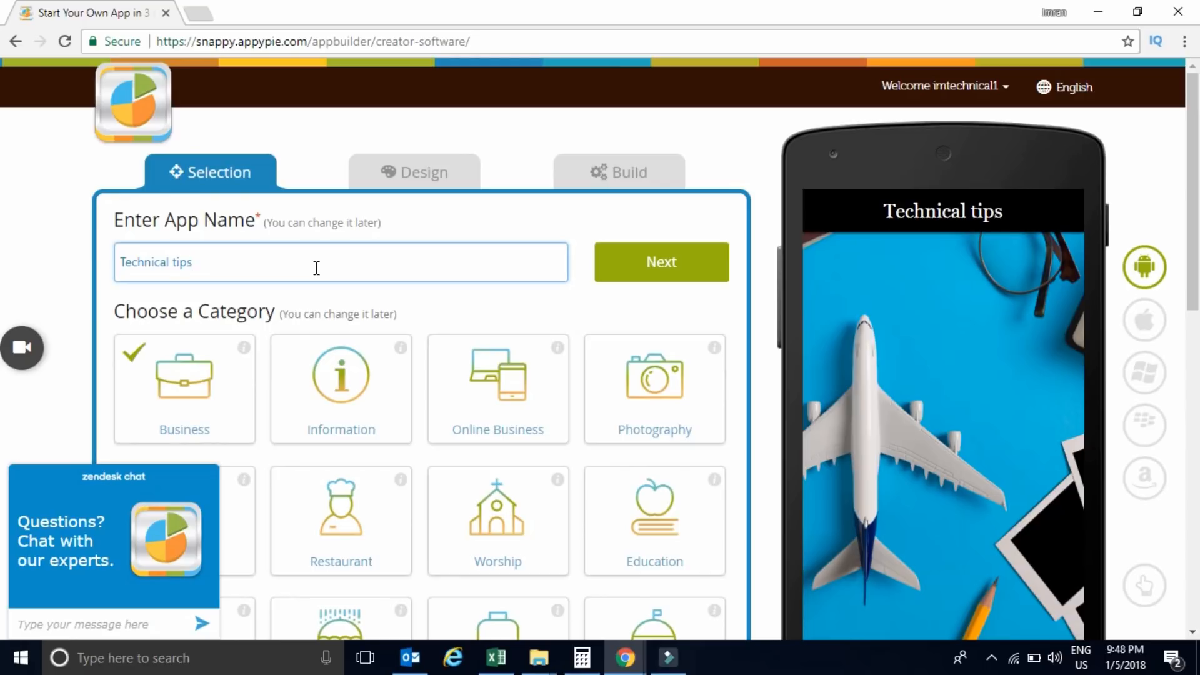
Step: Choose the Information category for the app after reviewing the available categories, and continue
scroll(2, 250, down, 8)
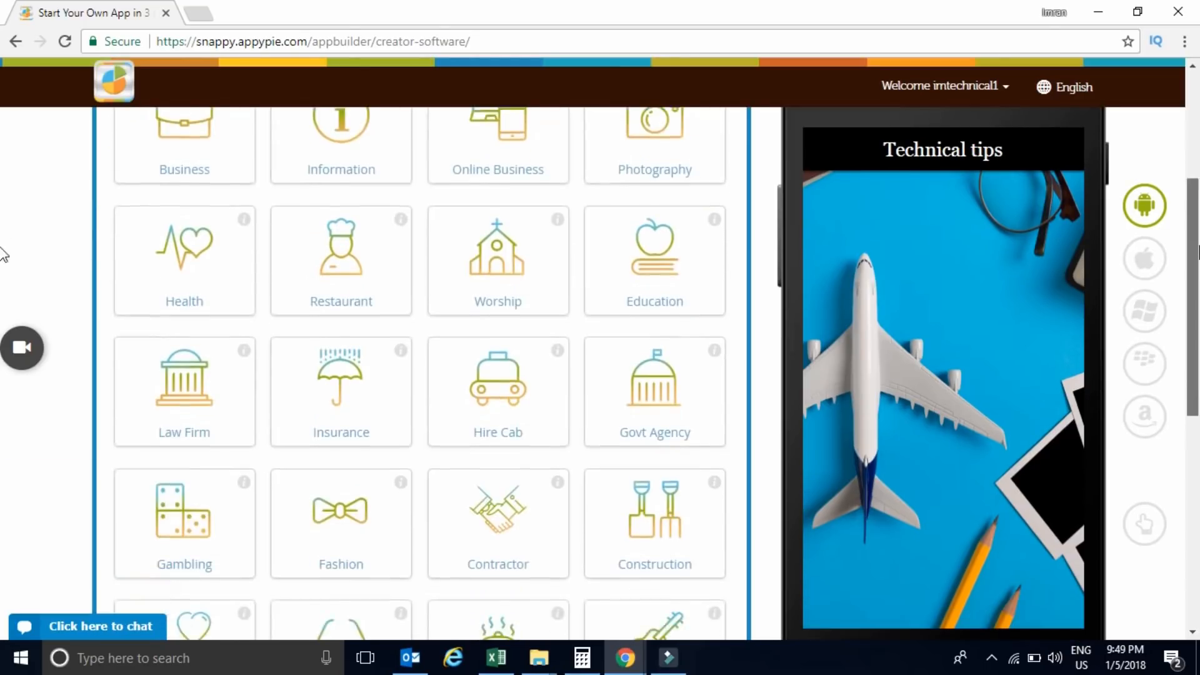
scroll(2, 337, down, 5)
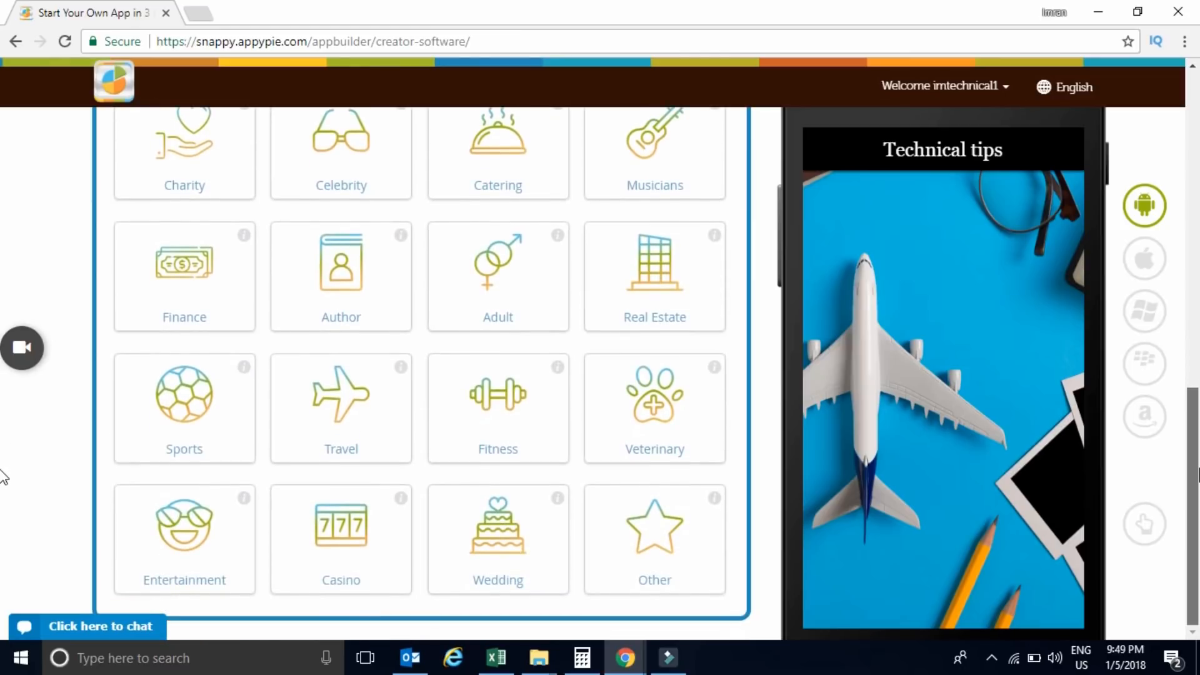
scroll(2, 375, up, 13)
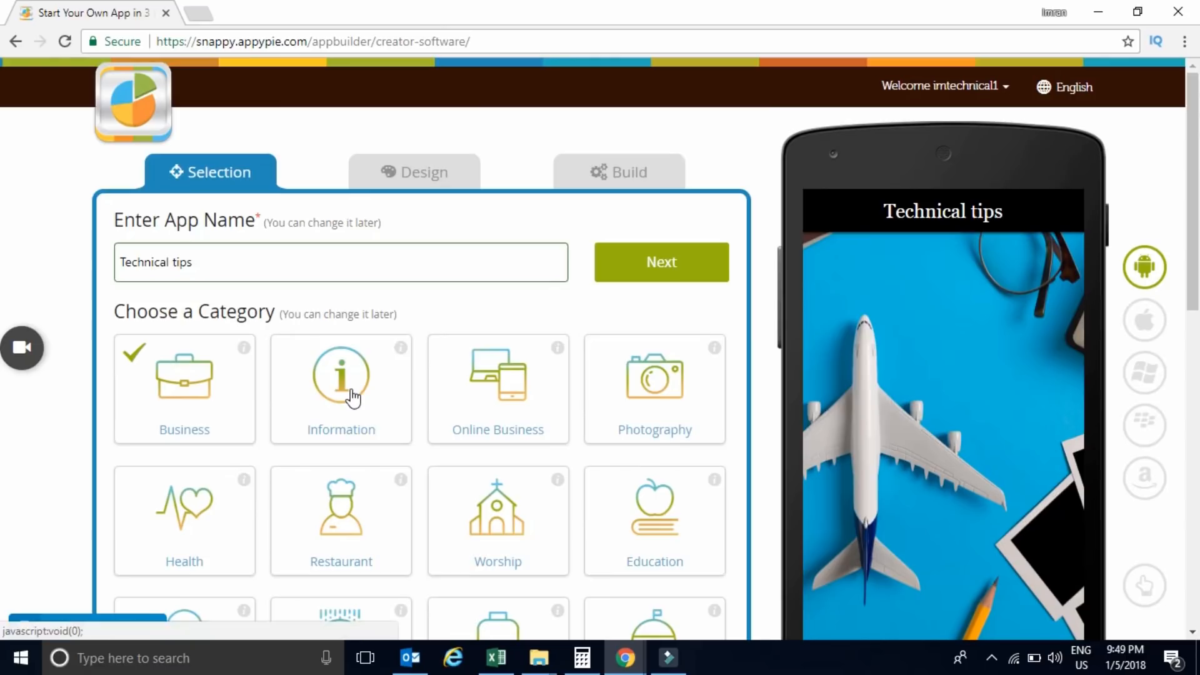
mouse_move(398, 349)
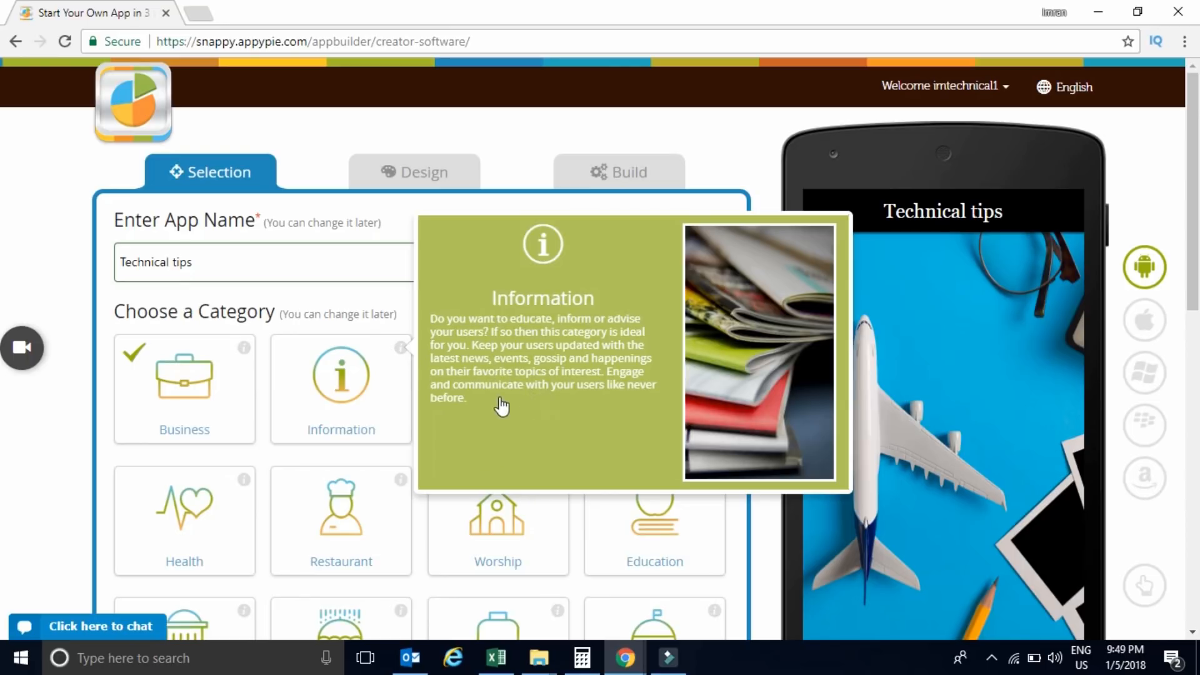
click(341, 397)
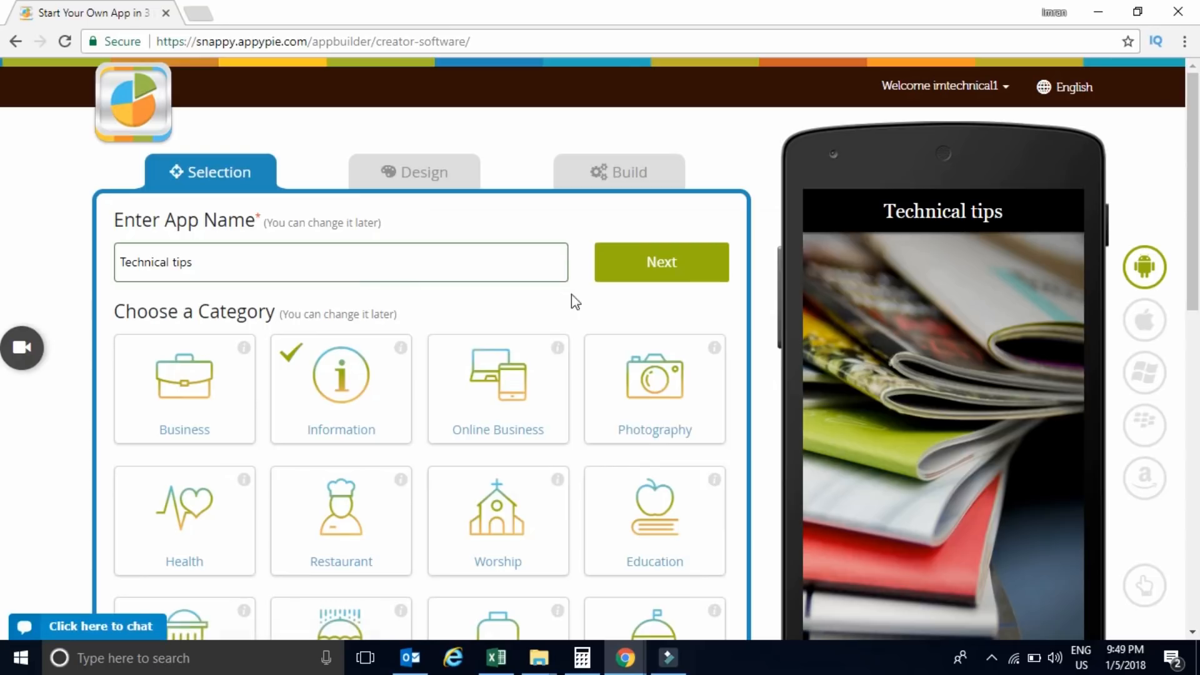
click(682, 279)
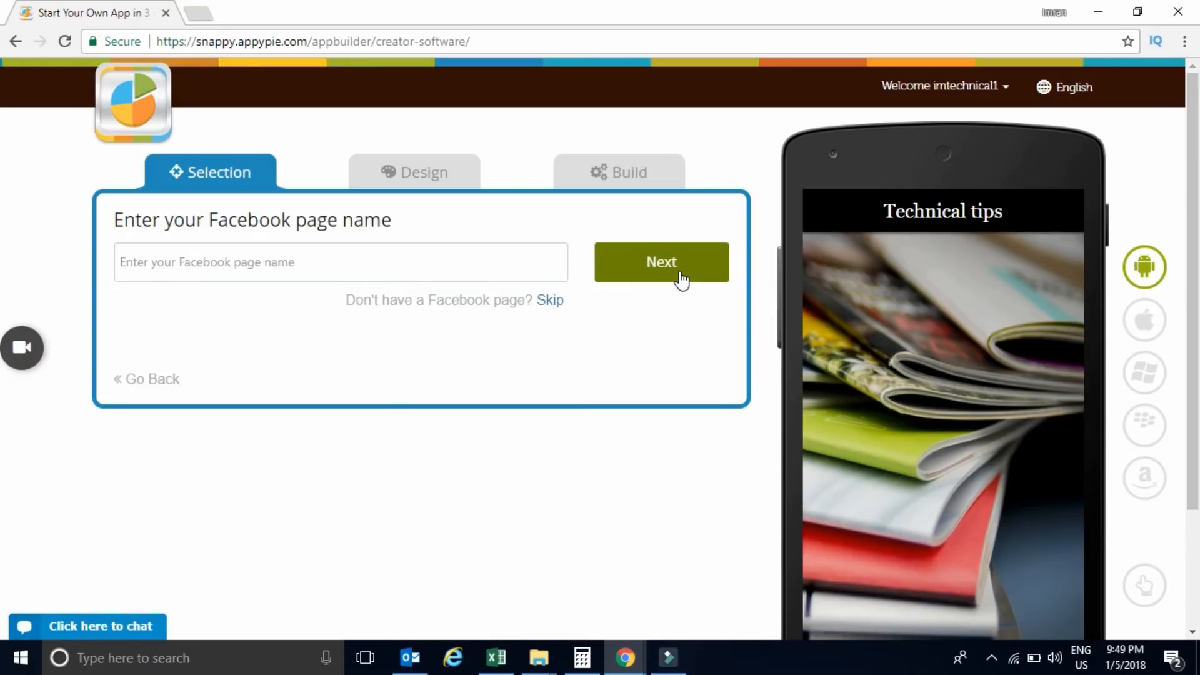
Step: Link the ImTechnical community Facebook page to the app and accept the preselected Theme Brown layout
click(322, 255)
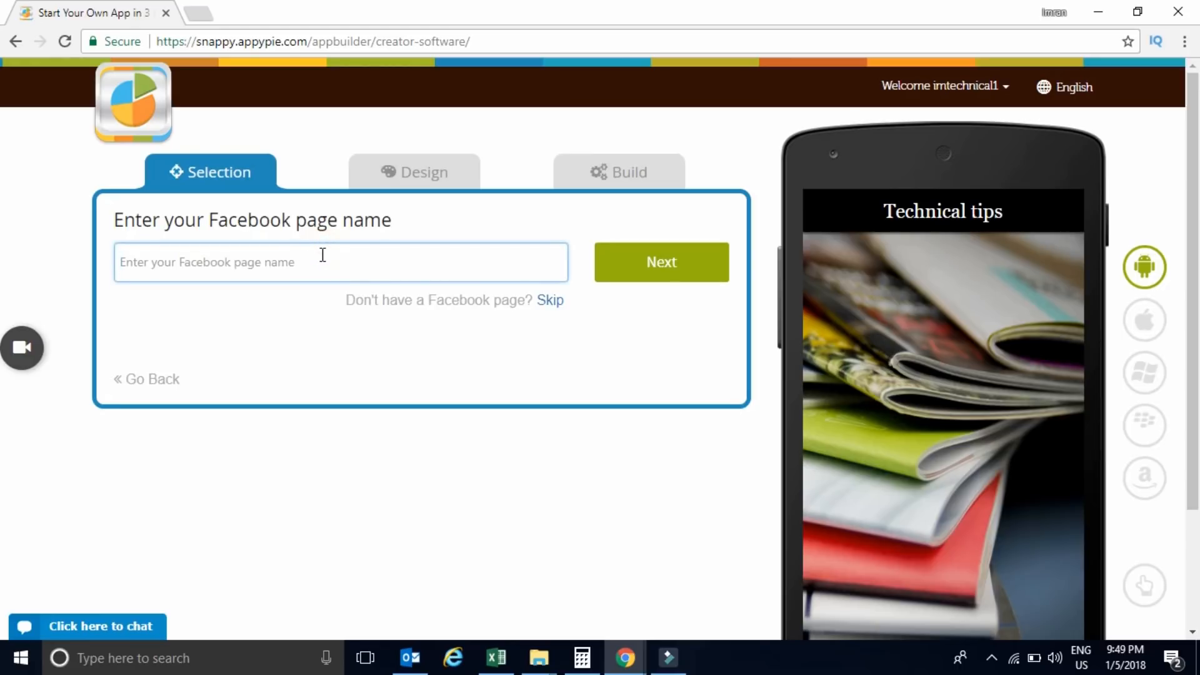
text(i)
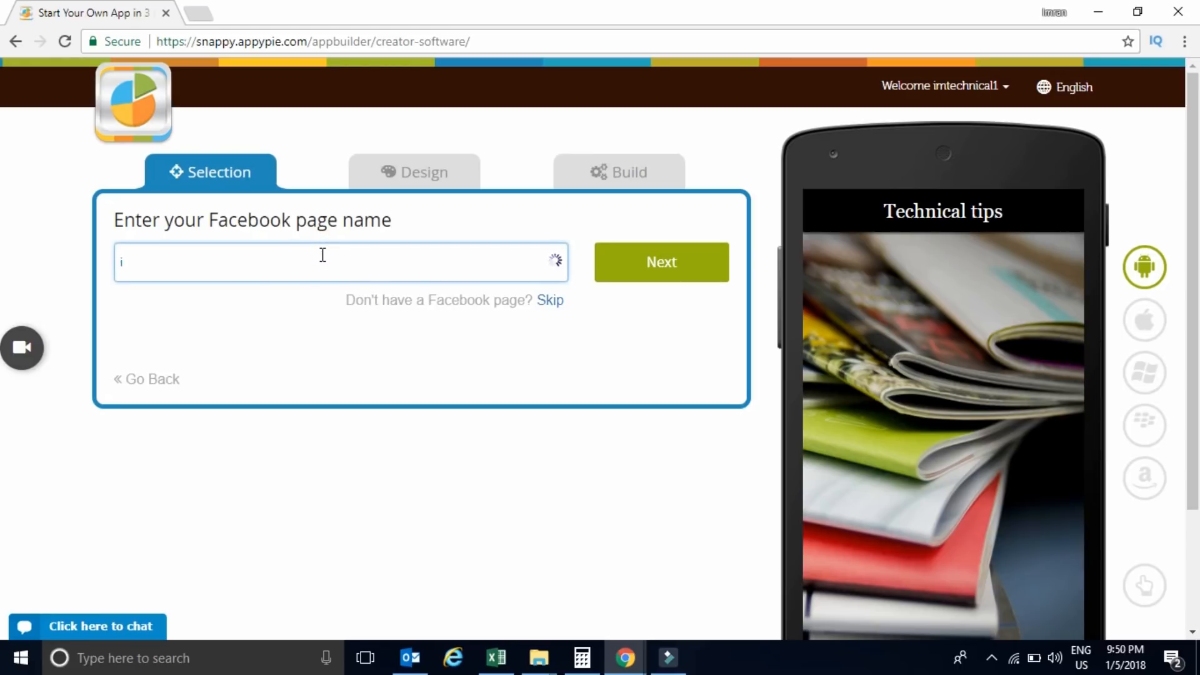
text(mtechnical)
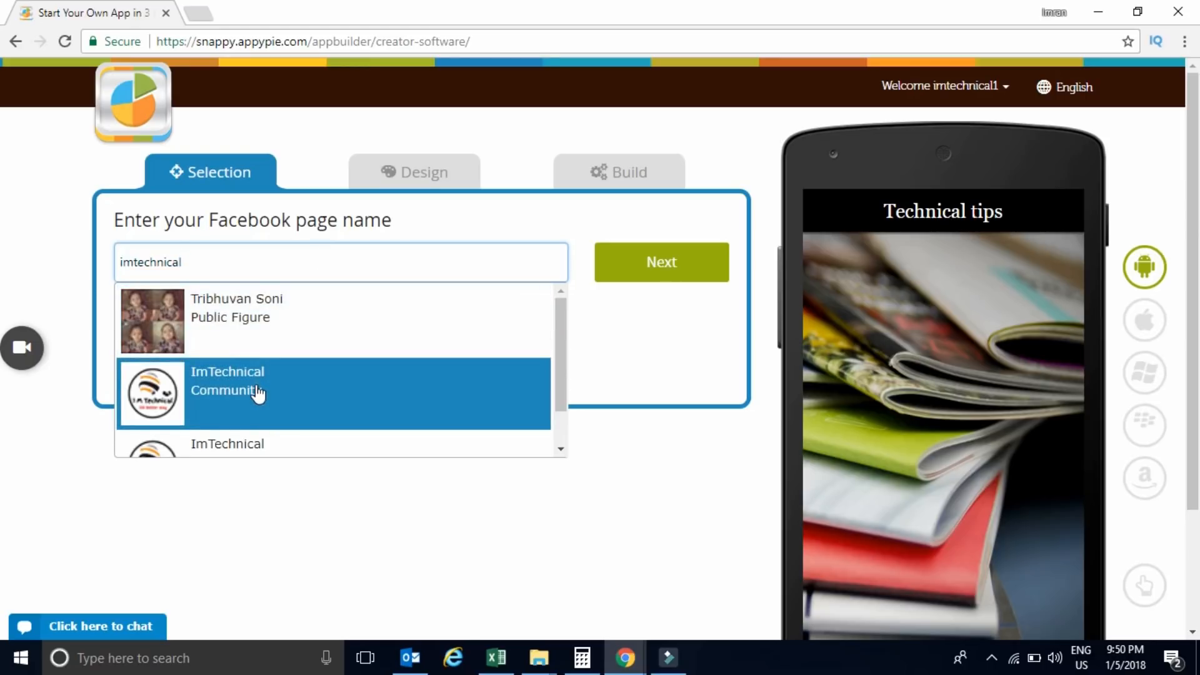
click(258, 392)
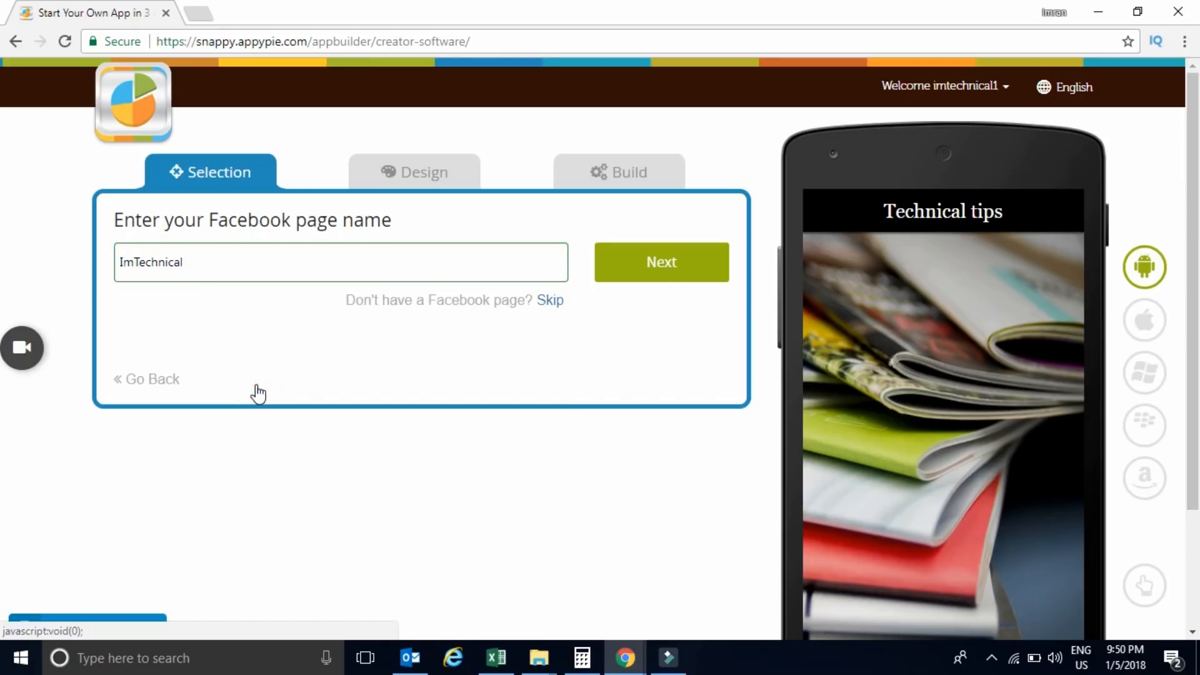
click(659, 275)
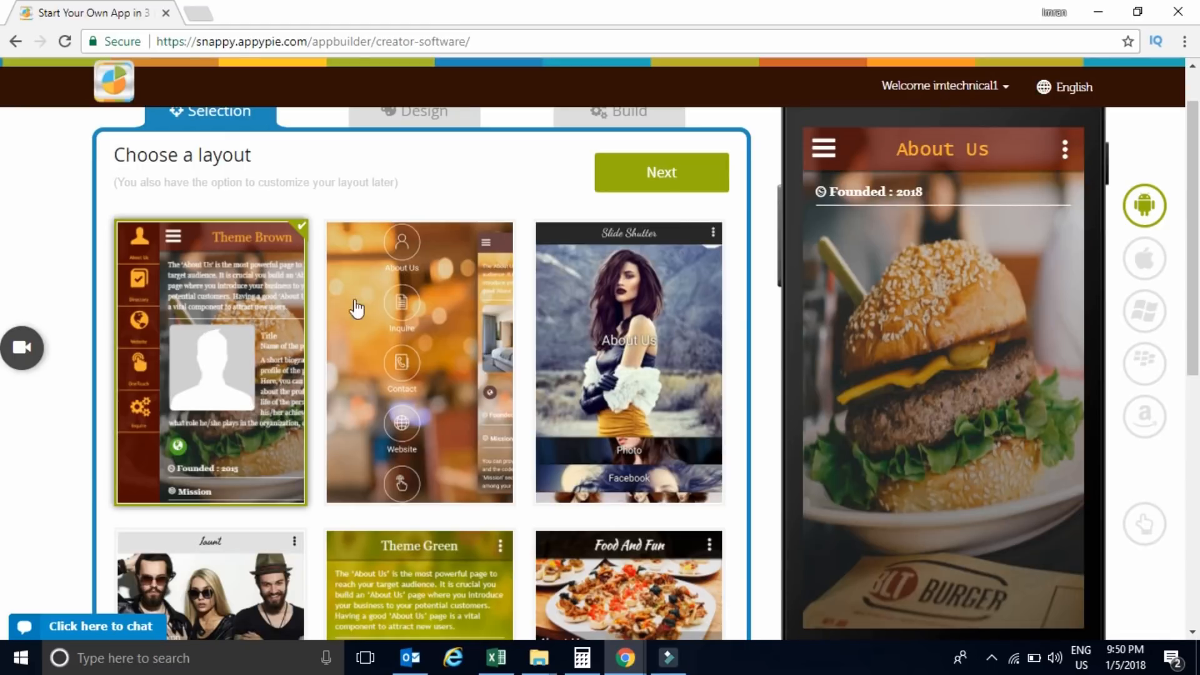
click(685, 182)
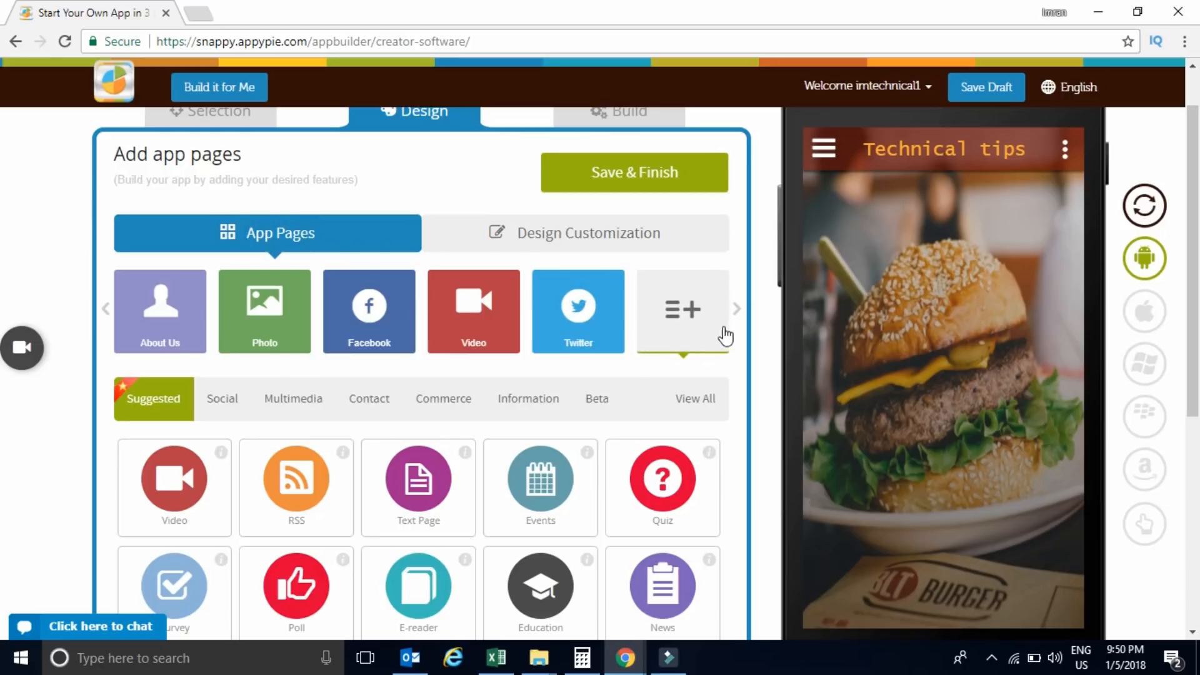
Step: Paste the channel introduction text into the description of the About Us page
drag(1195, 232, 1197, 199)
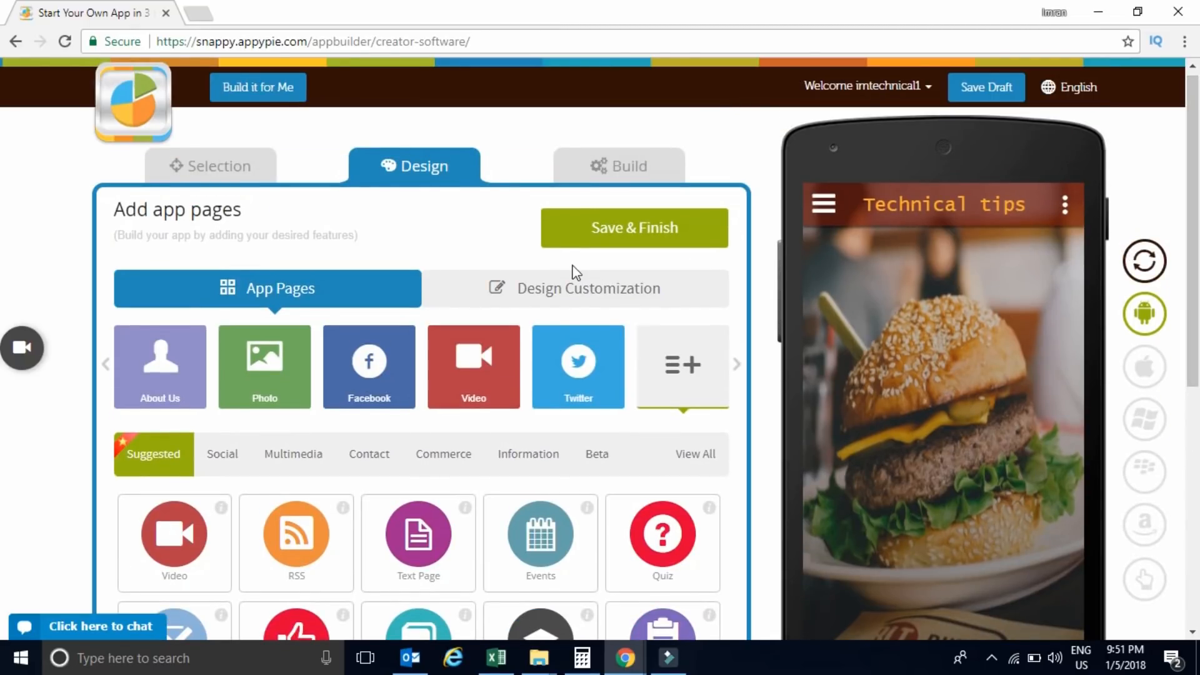
click(151, 375)
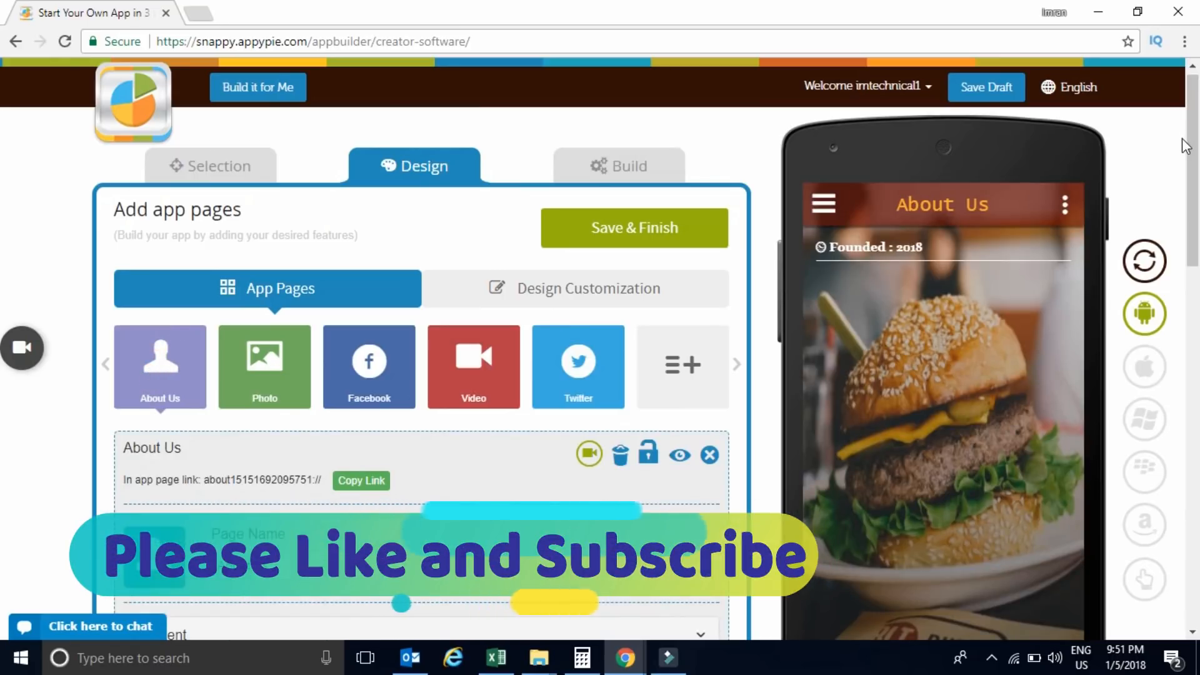
scroll(8, 206, down, 6)
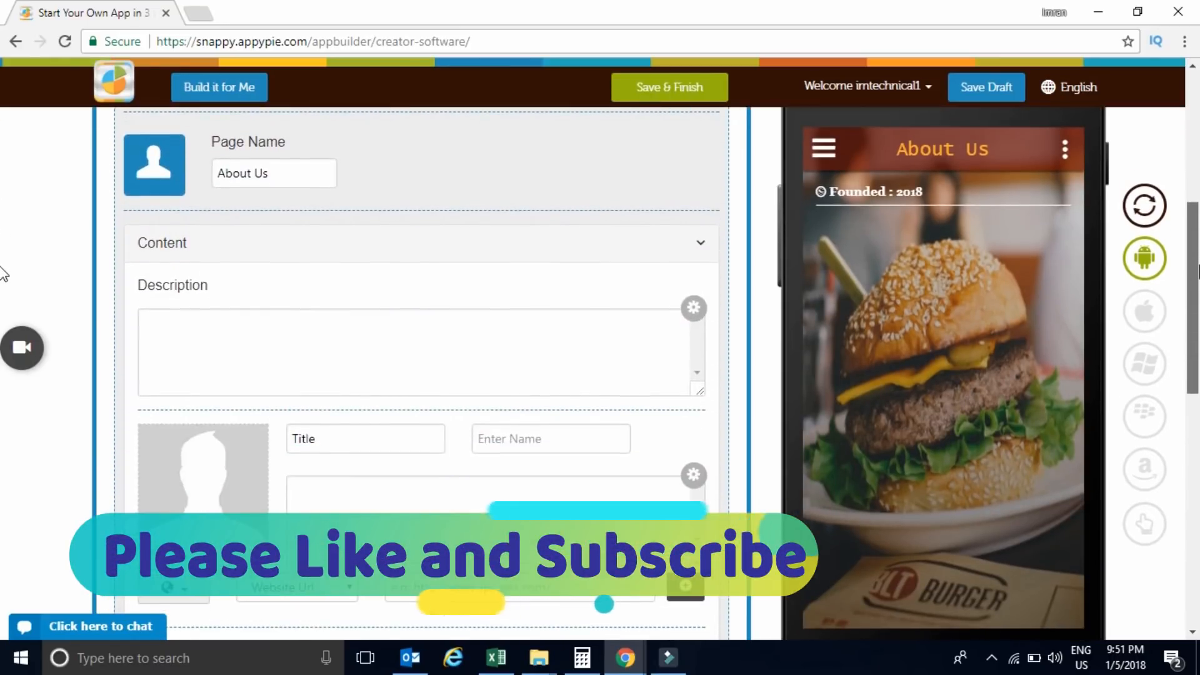
scroll(2, 284, down, 1)
click(279, 291)
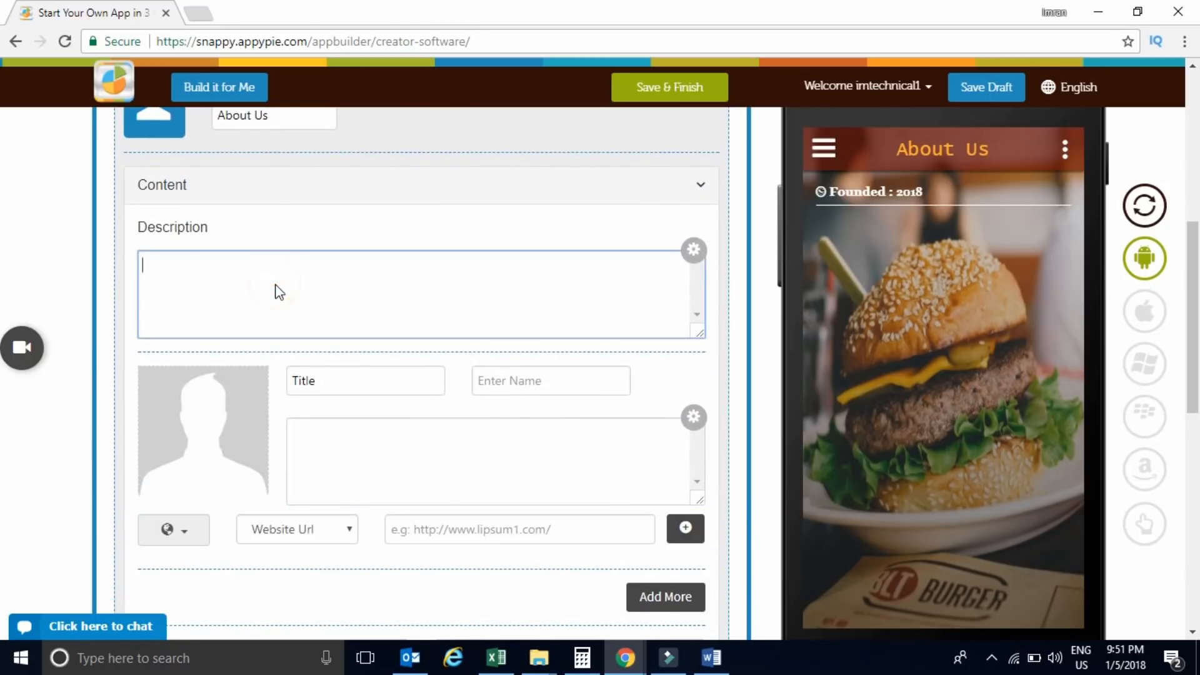
key(ctrl+v)
key(Return)
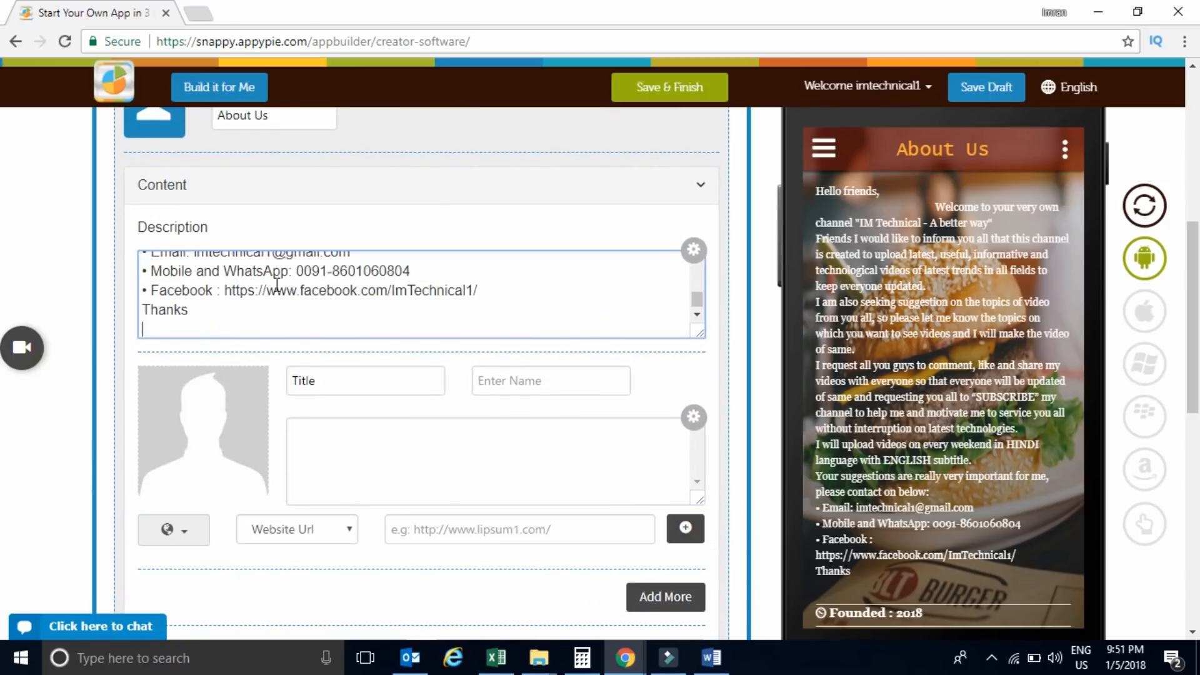
key(Up)
key(Up)
key(Up)
key(Up)
key(Up)
key(Up)
key(Up)
key(Up)
key(Up)
key(Up)
key(Up)
key(Up)
key(Up)
key(Up)
key(Up)
key(Up)
key(Up)
key(Up)
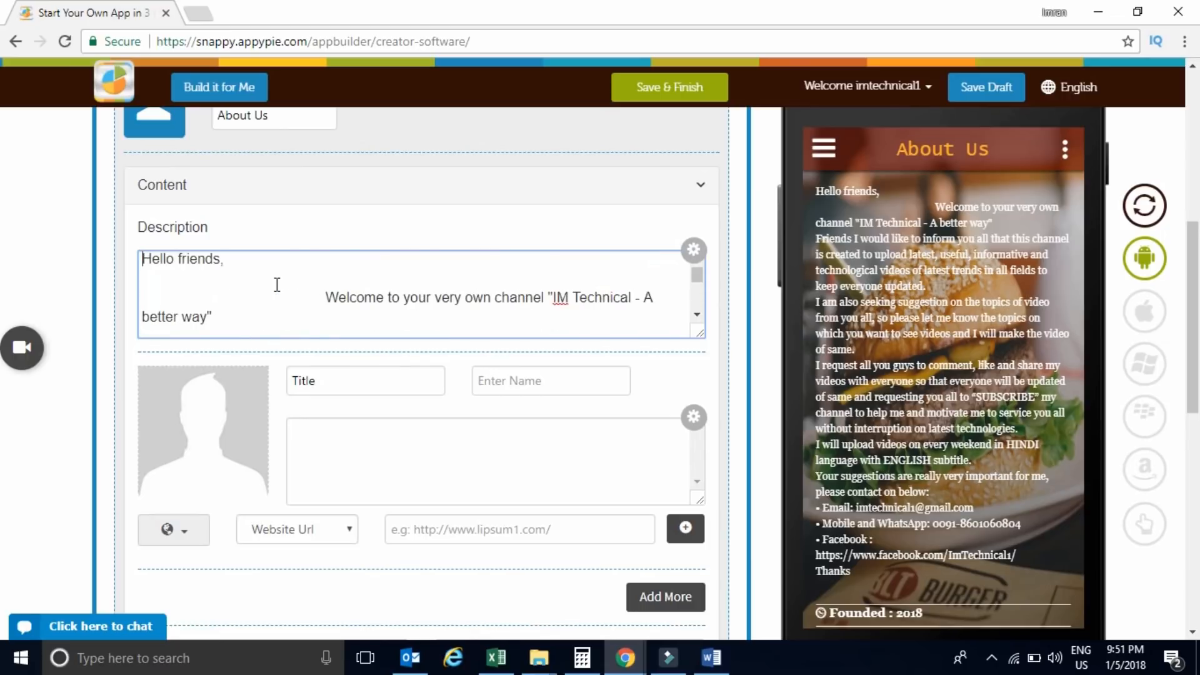
Step: Set the Founded year on the About Us page to 2017
drag(1196, 286, 1197, 332)
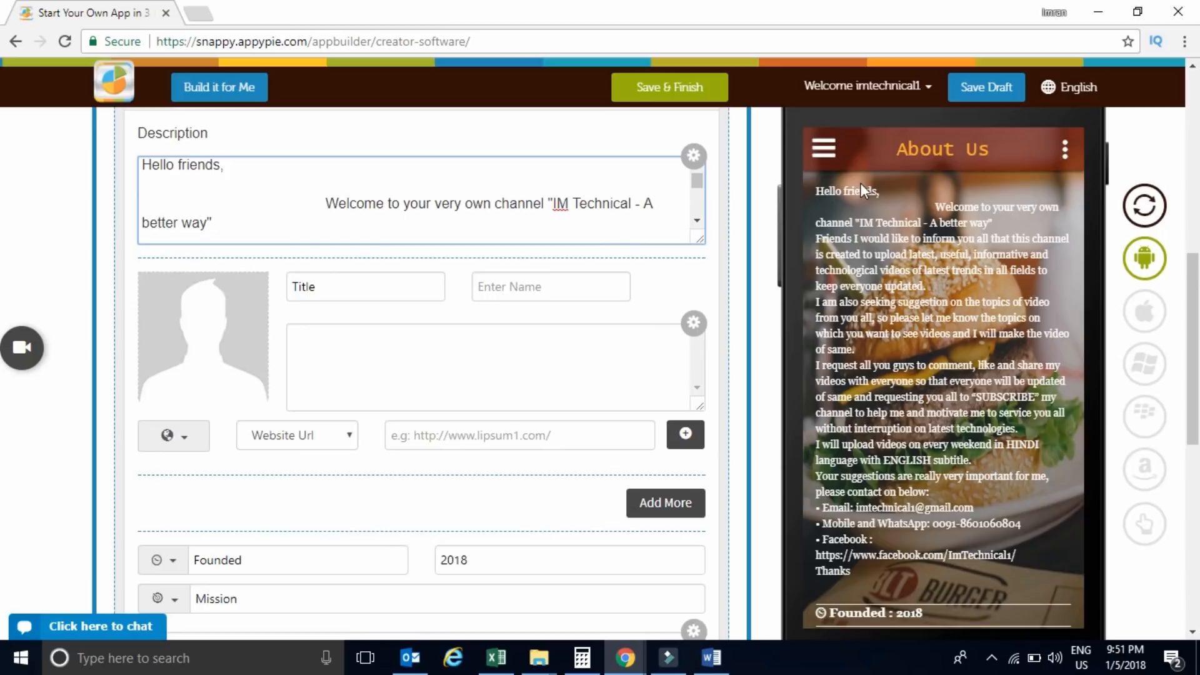
drag(1197, 366, 1199, 462)
click(480, 254)
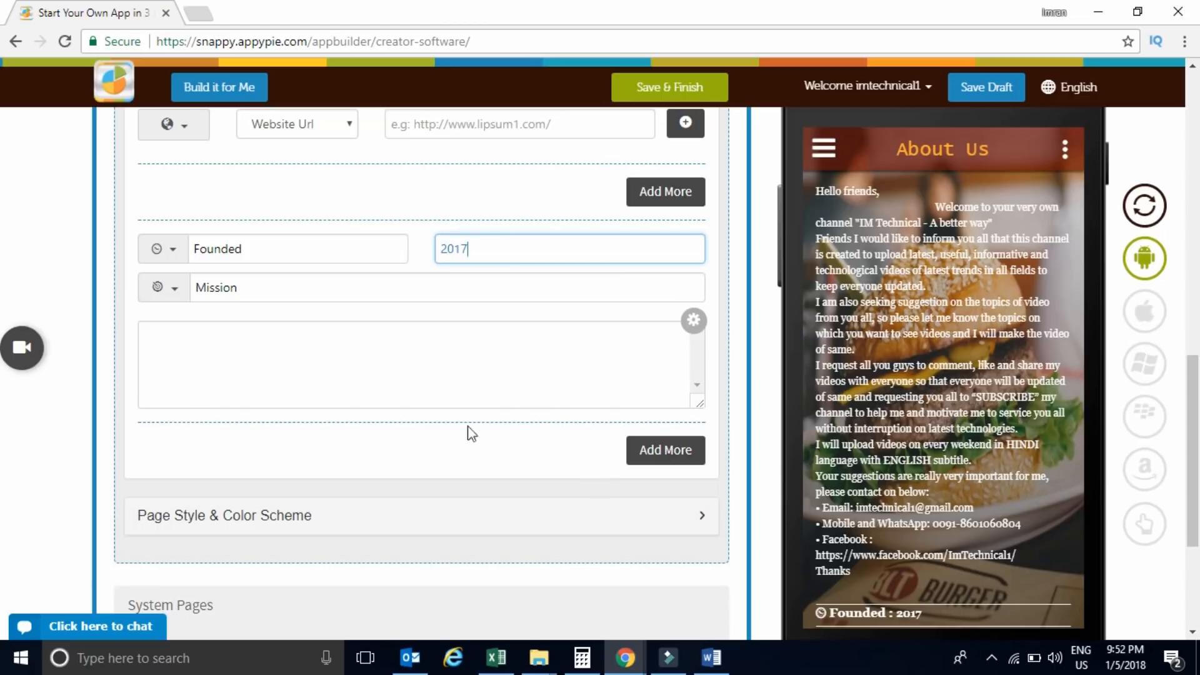
Step: Make "IM Technica" in the first sentence of the About Us description bold
scroll(3, 450, down, 3)
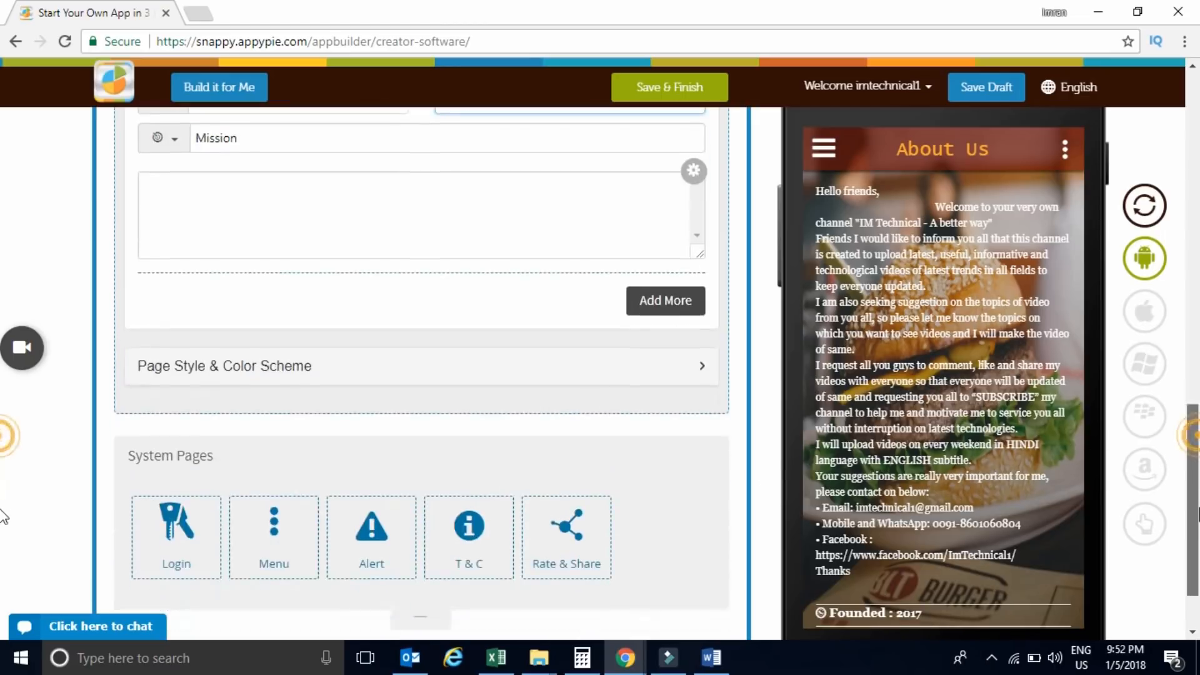
drag(1199, 523, 1195, 286)
click(574, 386)
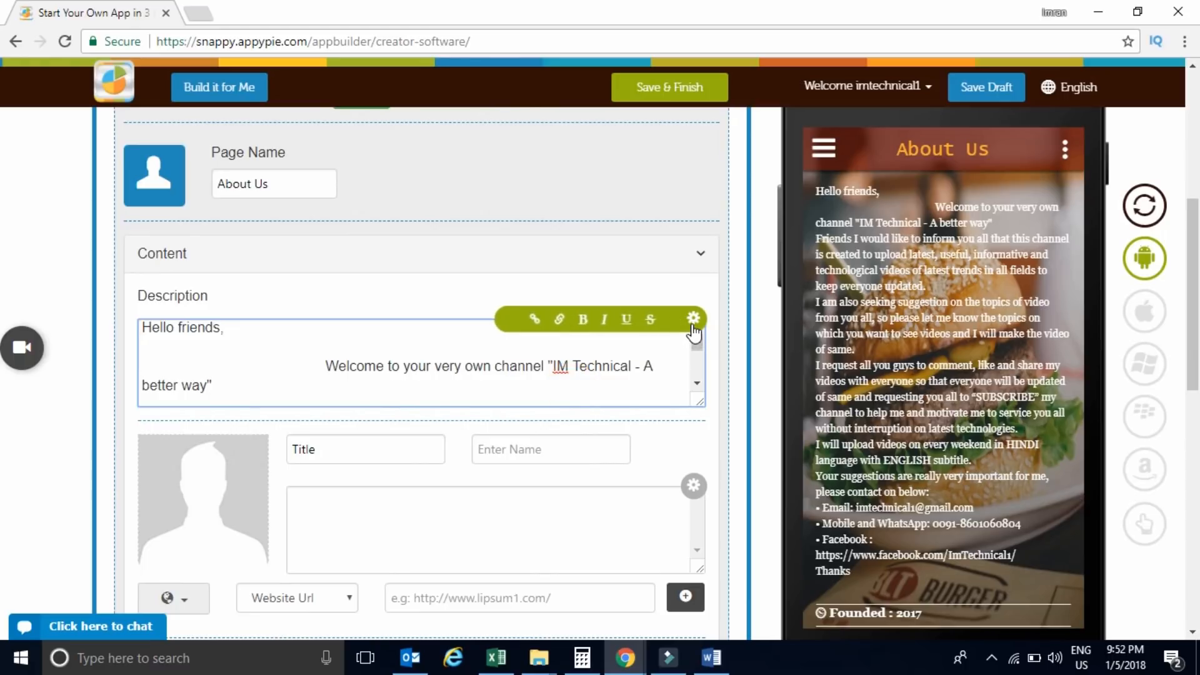
Step: Open the Photo page's Facebook content and preview the Cover Photos and Profile Pictures albums
scroll(303, 437, up, 4)
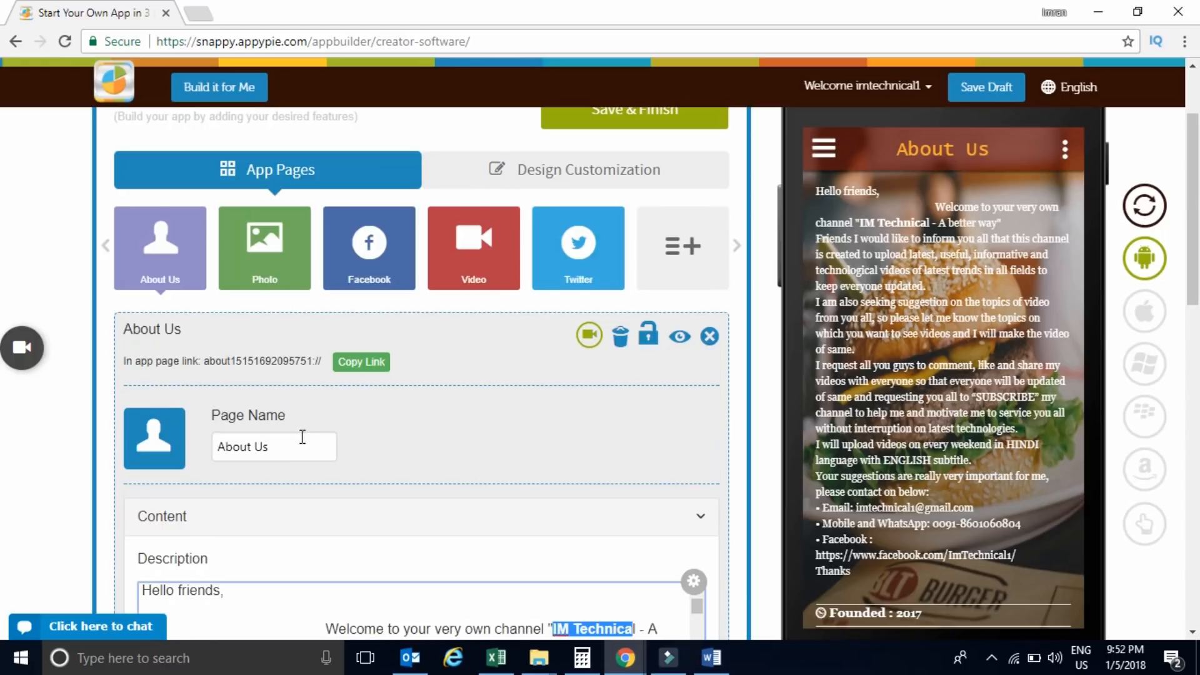
click(269, 256)
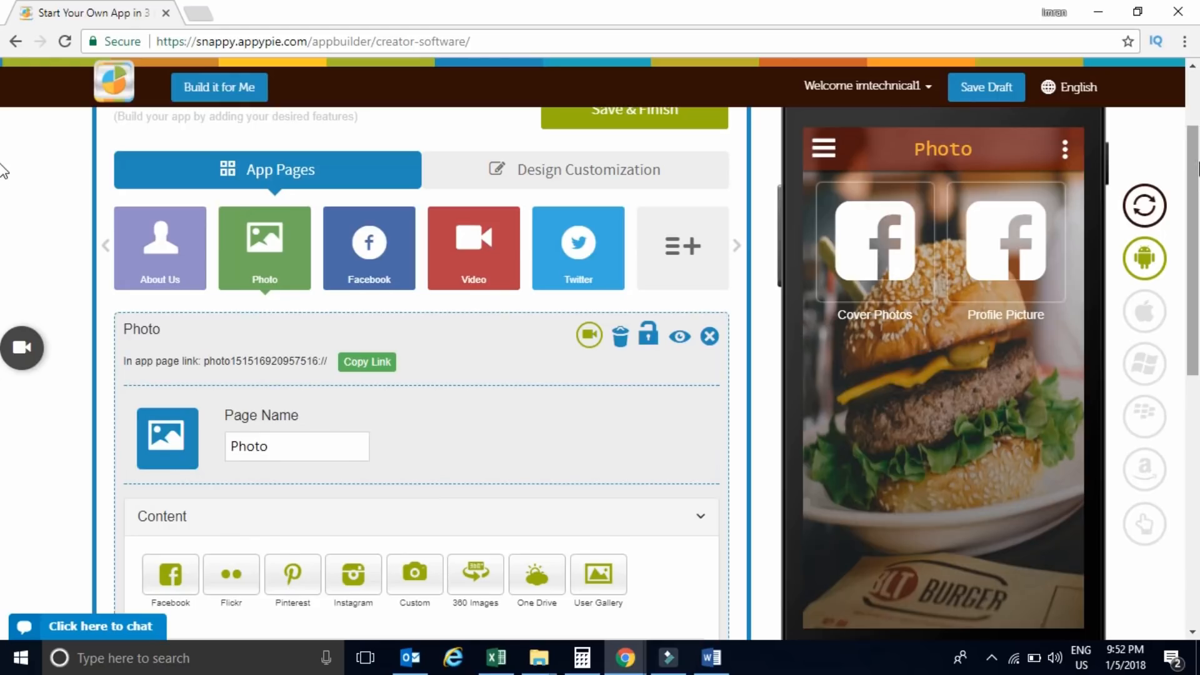
scroll(3, 187, down, 2)
scroll(3, 226, down, 1)
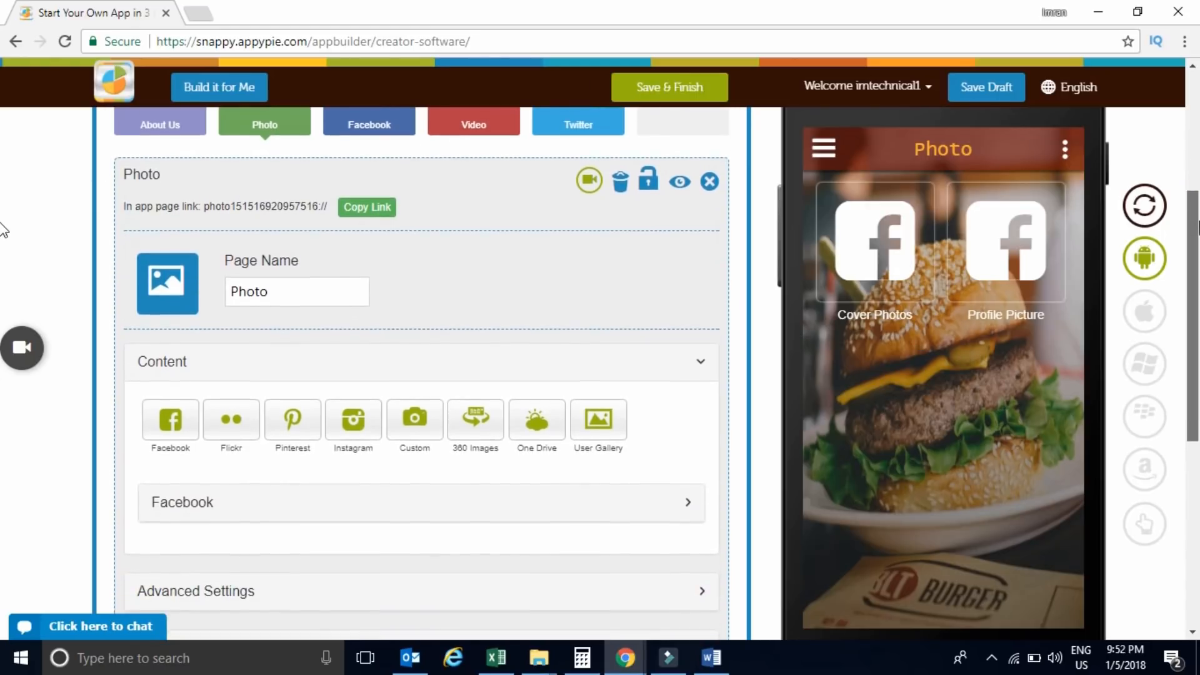
scroll(3, 260, down, 1)
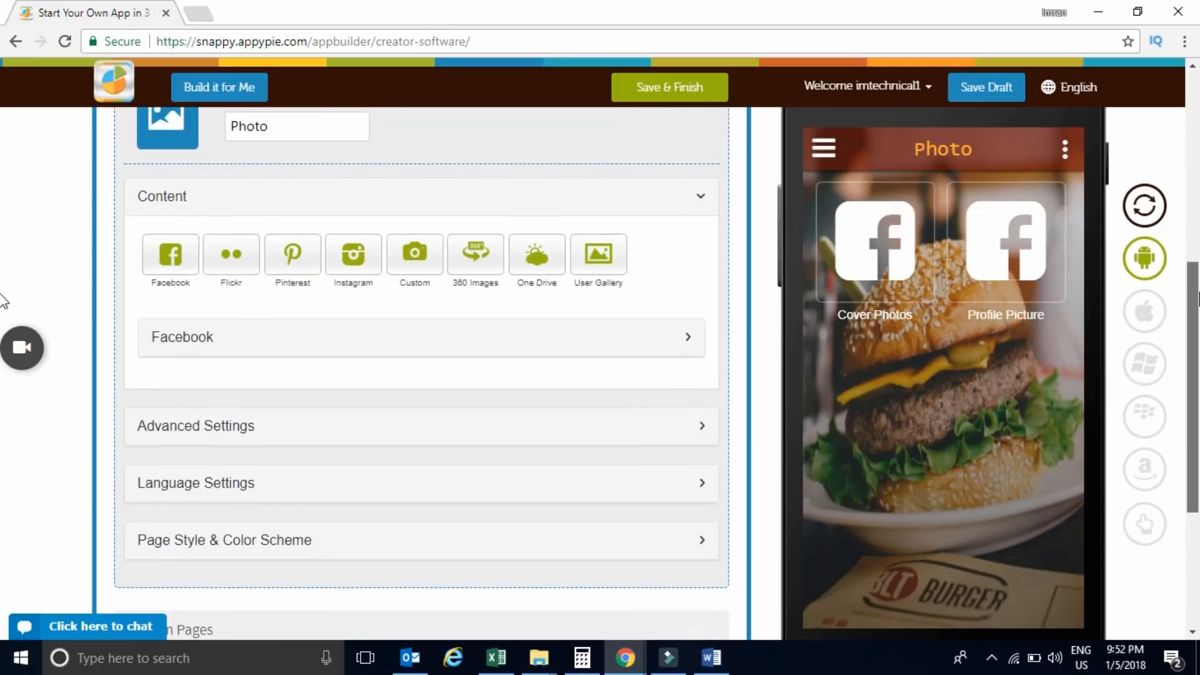
click(679, 345)
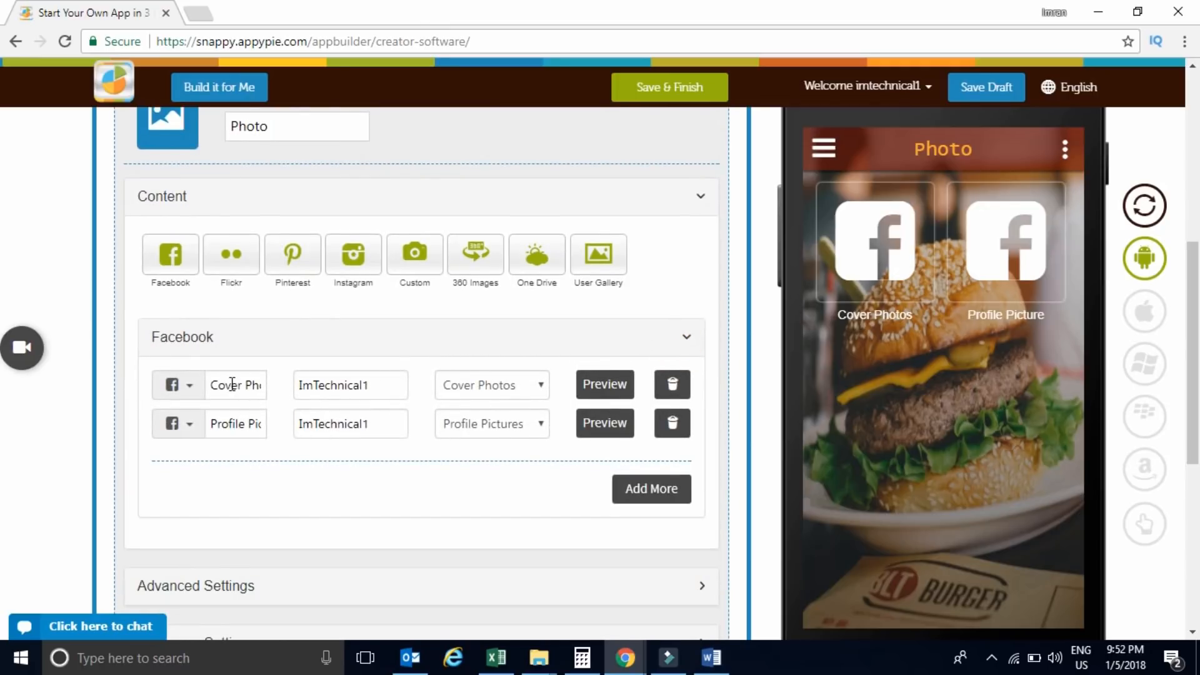
click(613, 387)
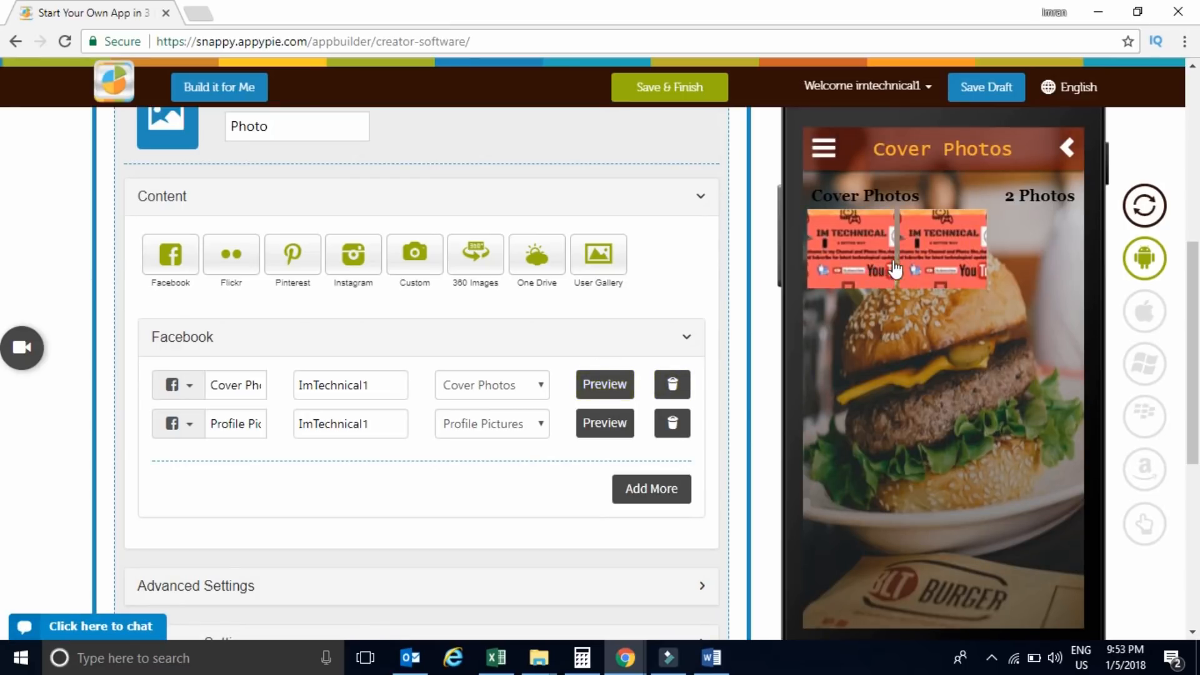
click(602, 425)
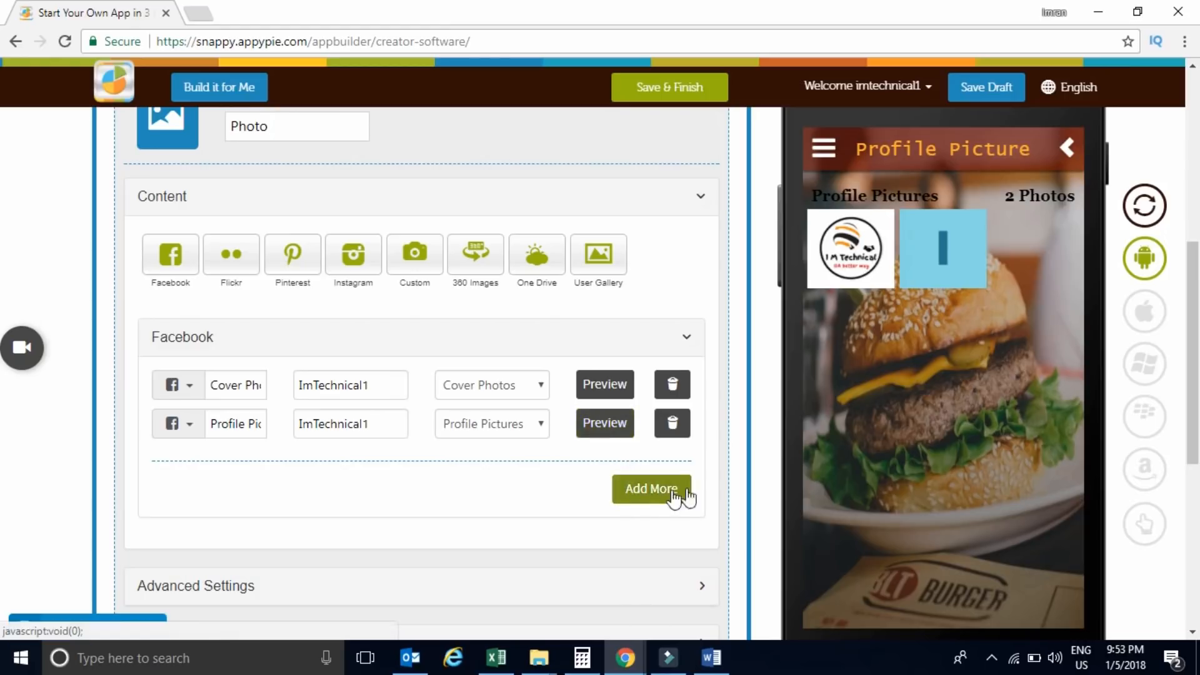
Step: Upload the I M Technical logo image as a custom icon for the Photo page
drag(1196, 297, 1198, 194)
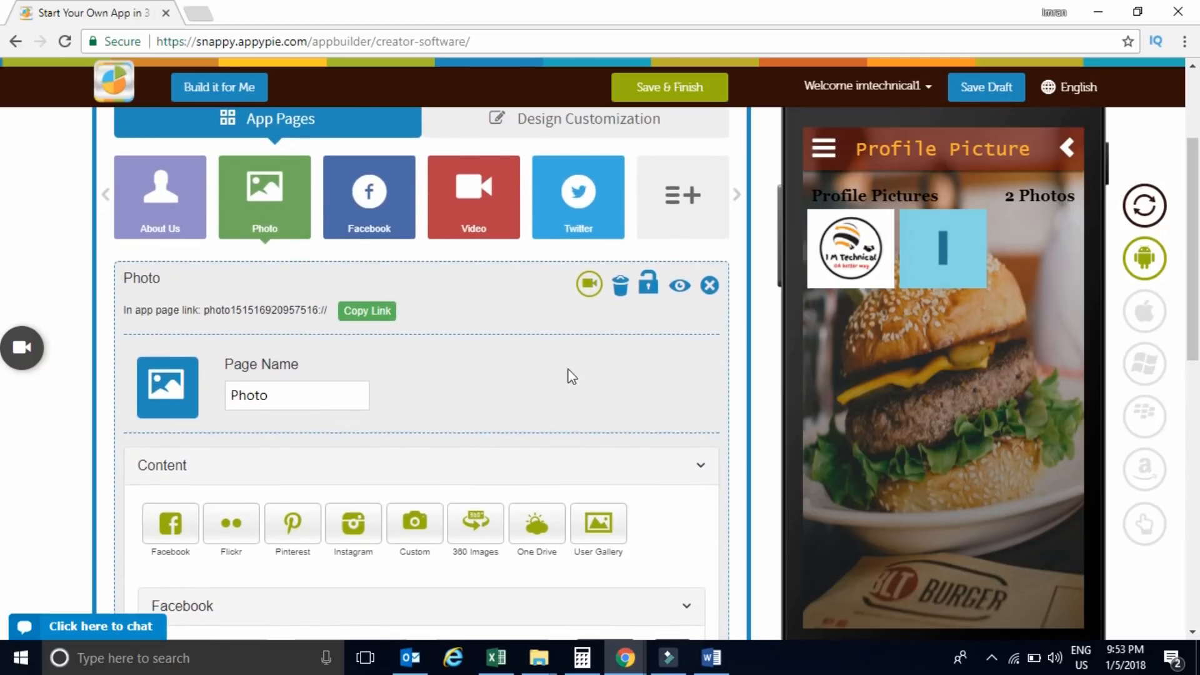
click(169, 376)
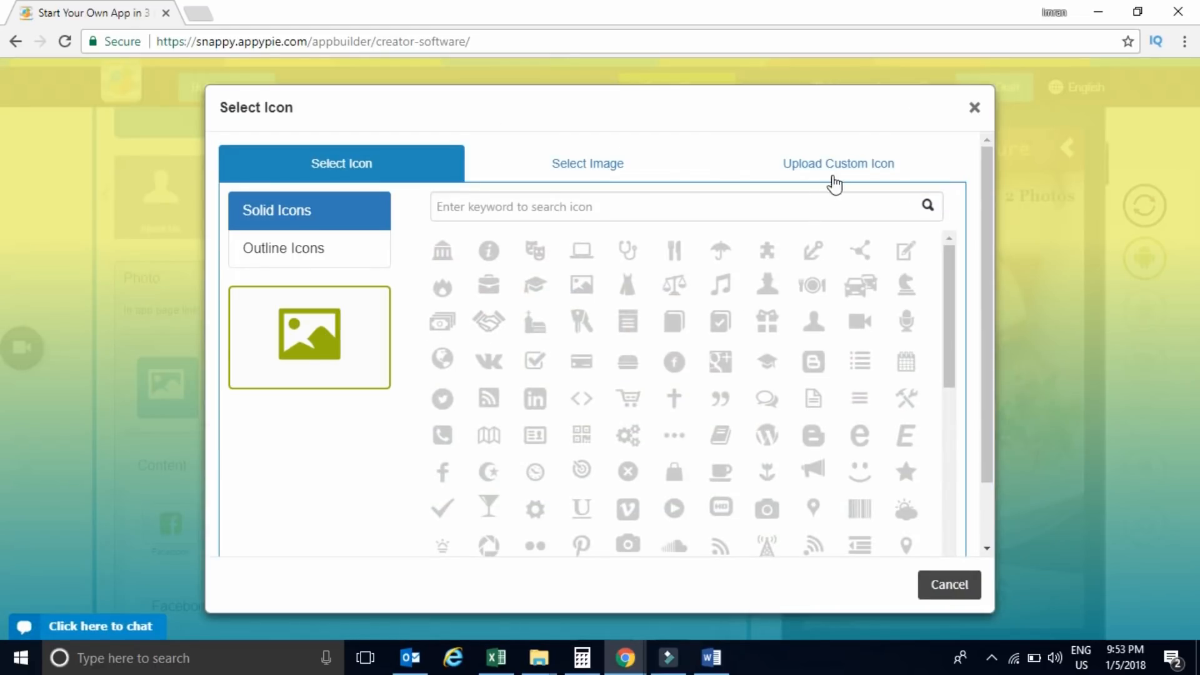
click(835, 166)
click(913, 362)
double_click(219, 196)
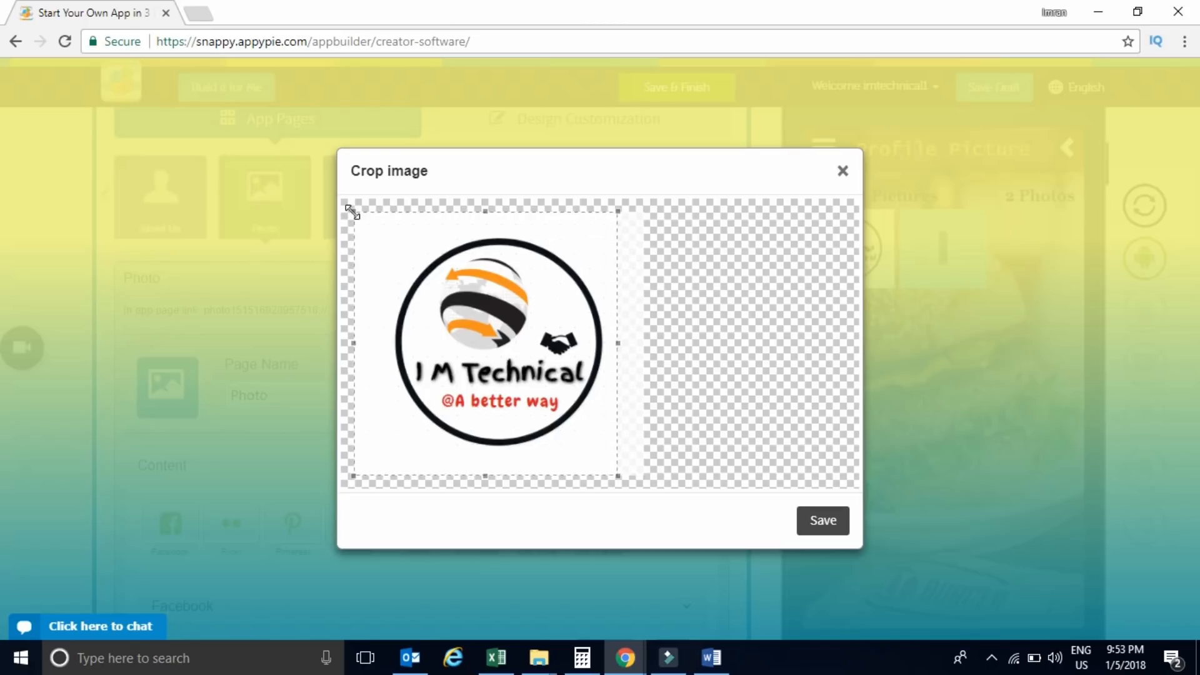
Step: Crop the uploaded logo tightly around its circle and apply it as the Photo page's icon
drag(361, 225, 394, 241)
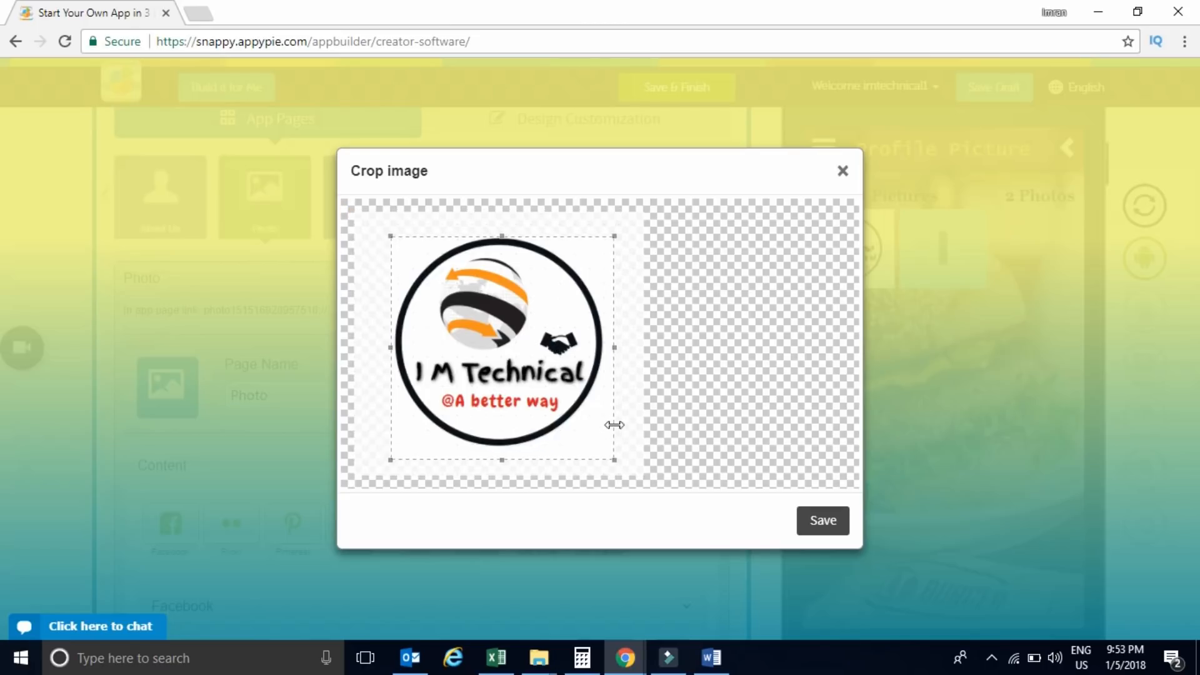
drag(613, 461, 603, 435)
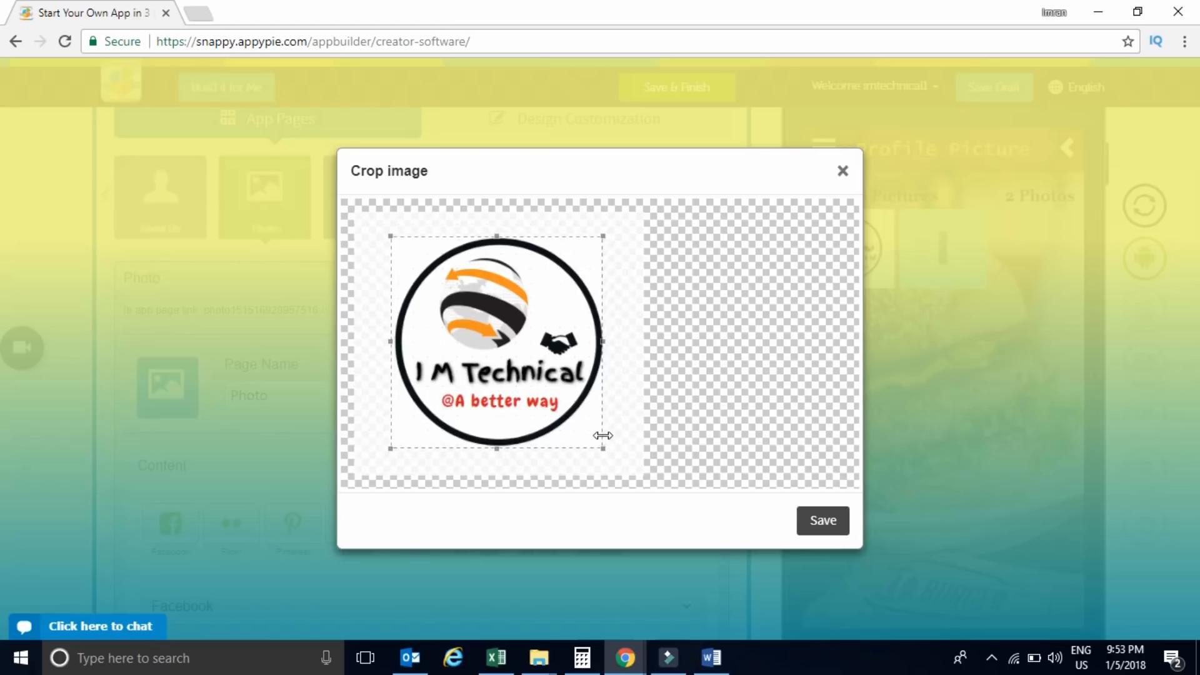
click(830, 522)
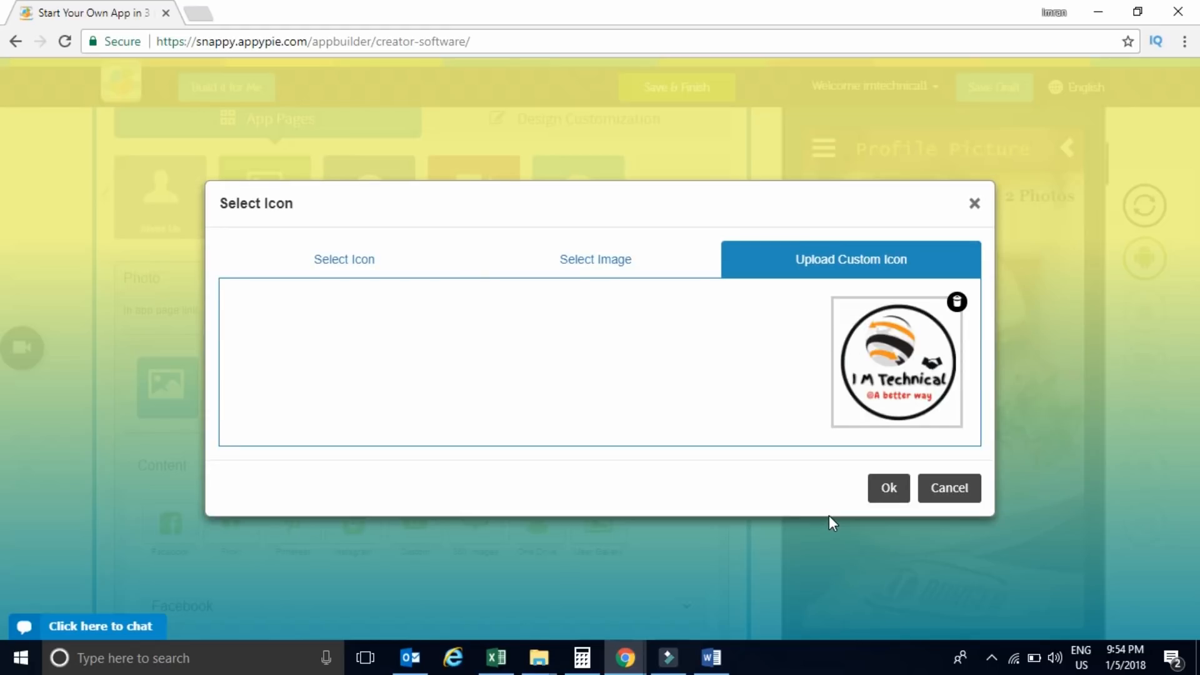
click(889, 488)
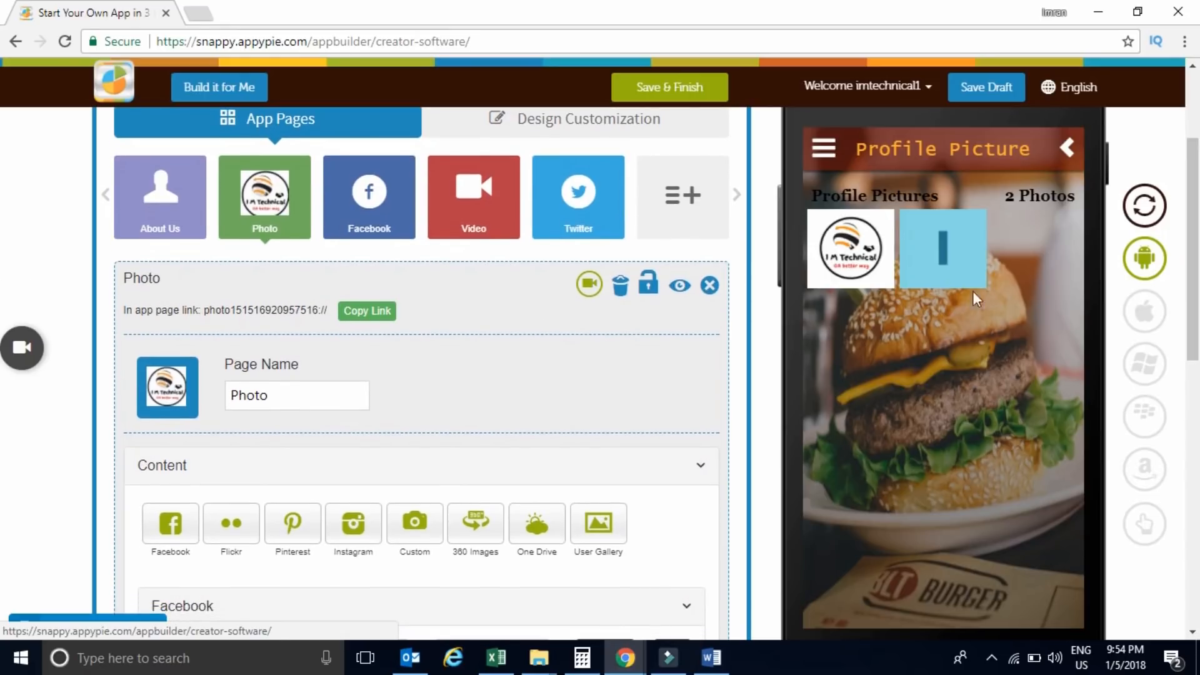
Step: Open the Facebook page and review its content settings and app preview
click(367, 210)
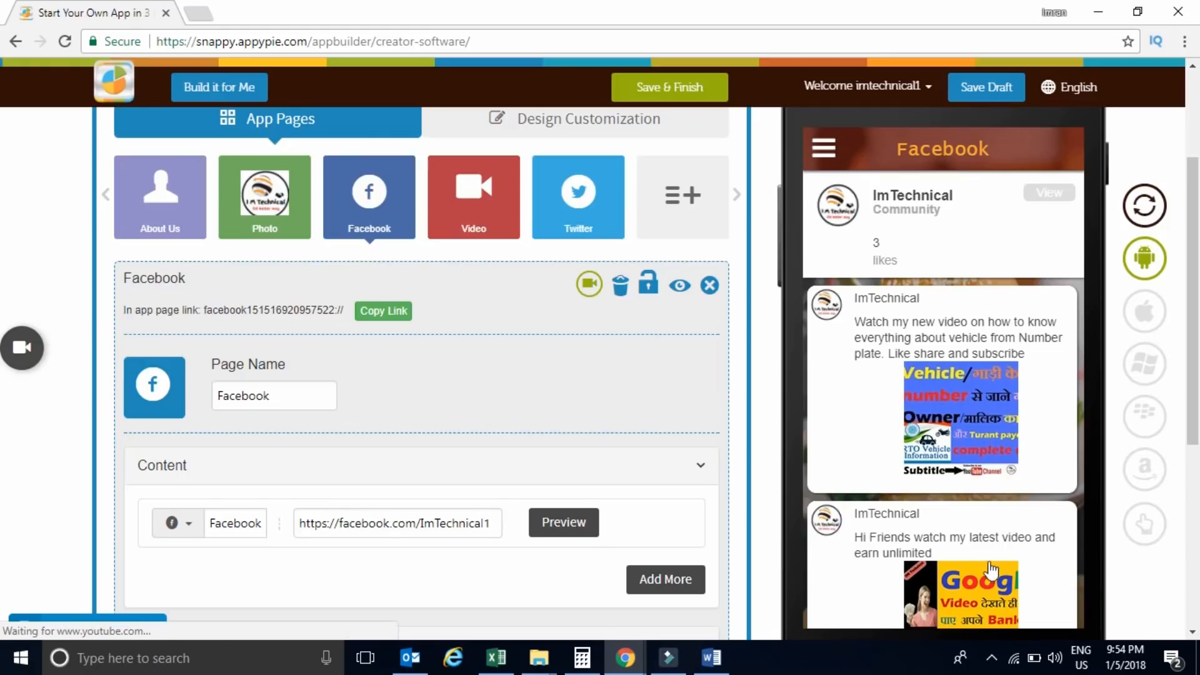
scroll(4, 316, down, 5)
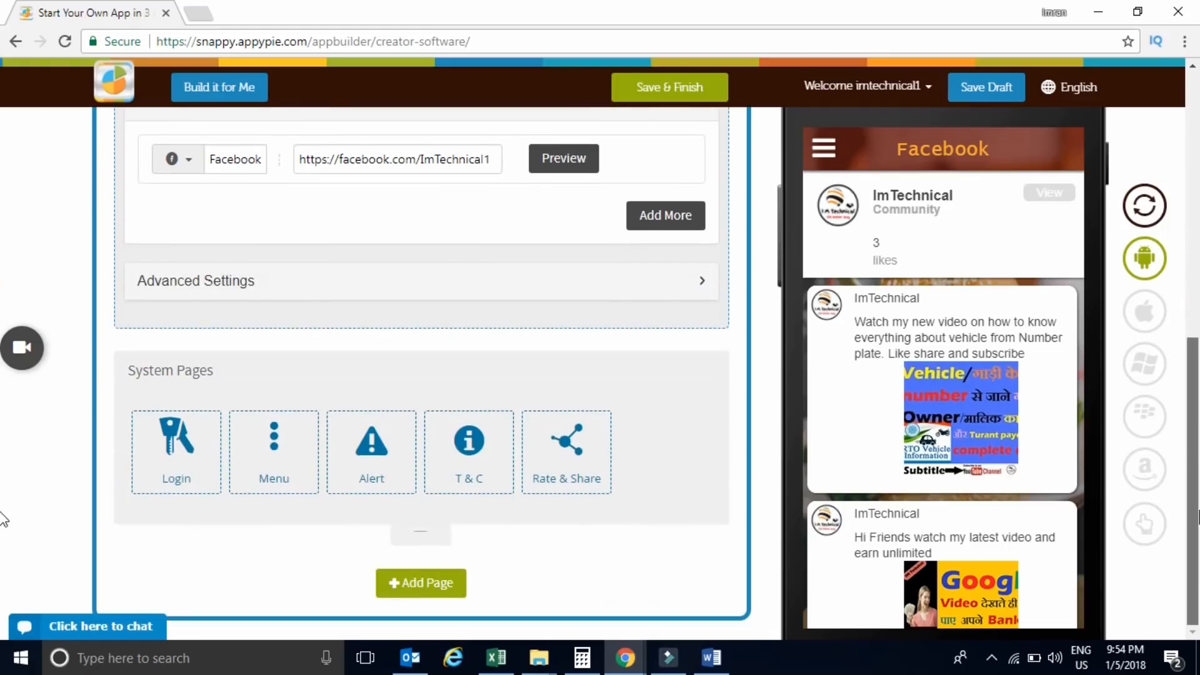
drag(1198, 446, 1193, 249)
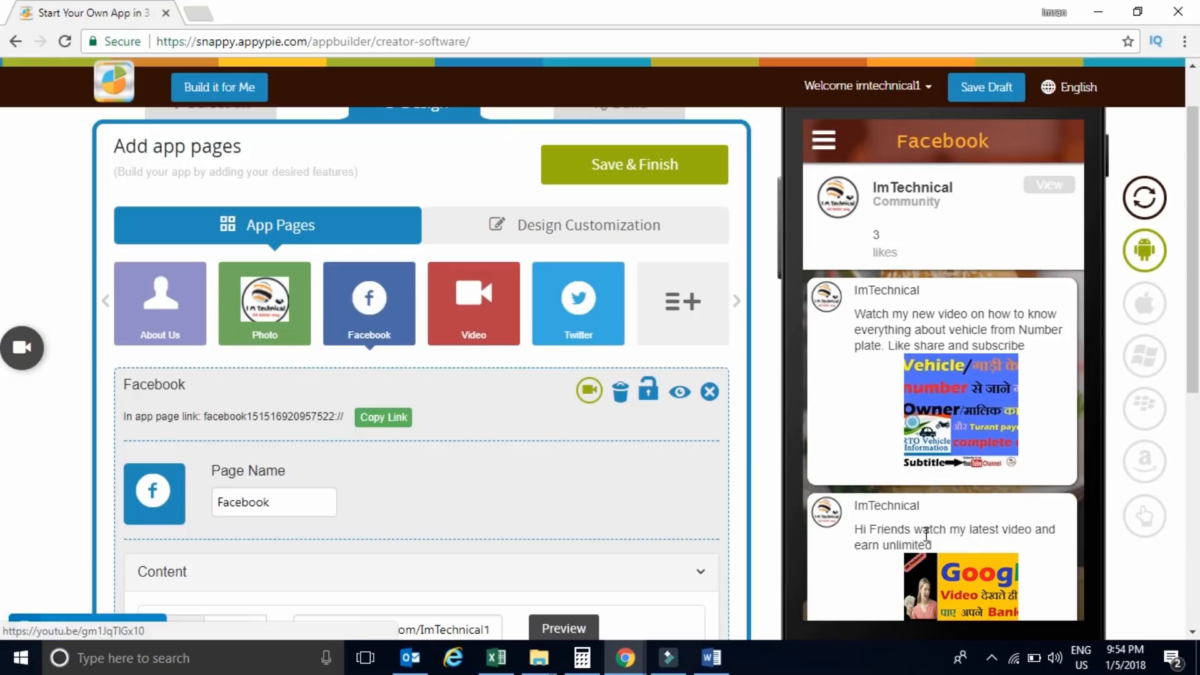
Step: Open the Video page and go to its YouTube playlist content
click(482, 299)
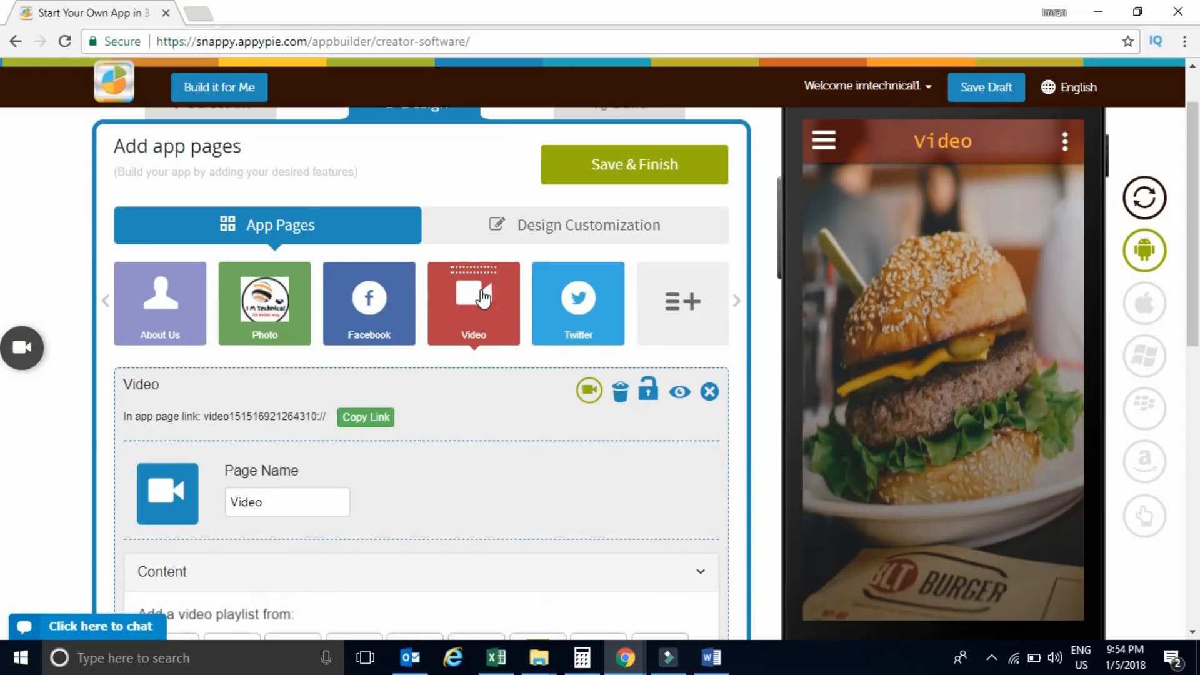
drag(1198, 222, 1198, 265)
scroll(3, 273, down, 2)
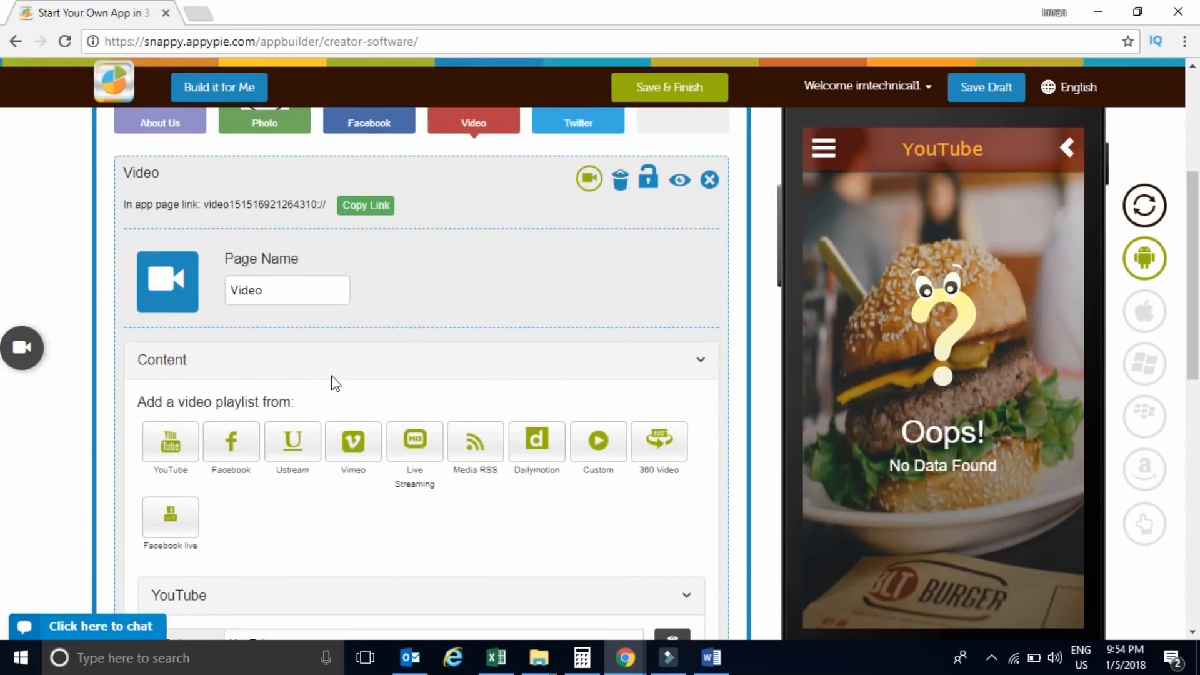
click(167, 445)
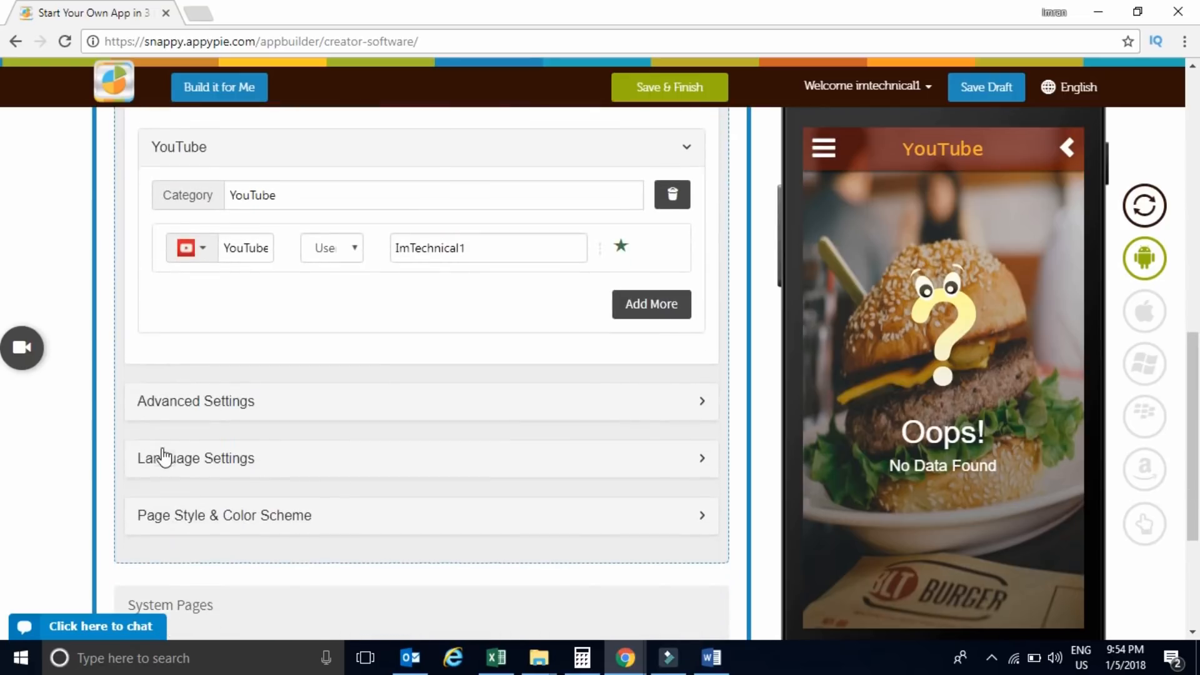
Step: Open youtube.com/imtechnical in a new browser tab, copy its address, and return to the Video page settings in Appy Pie
double_click(516, 239)
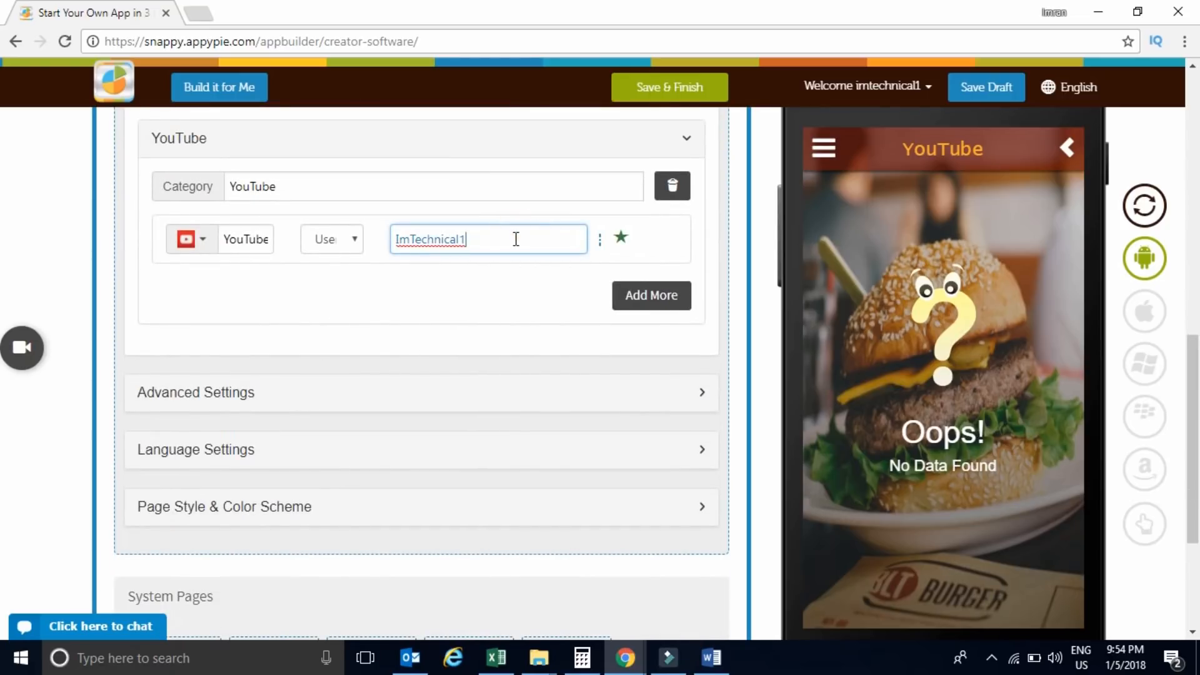
click(199, 14)
text(youtube.com)
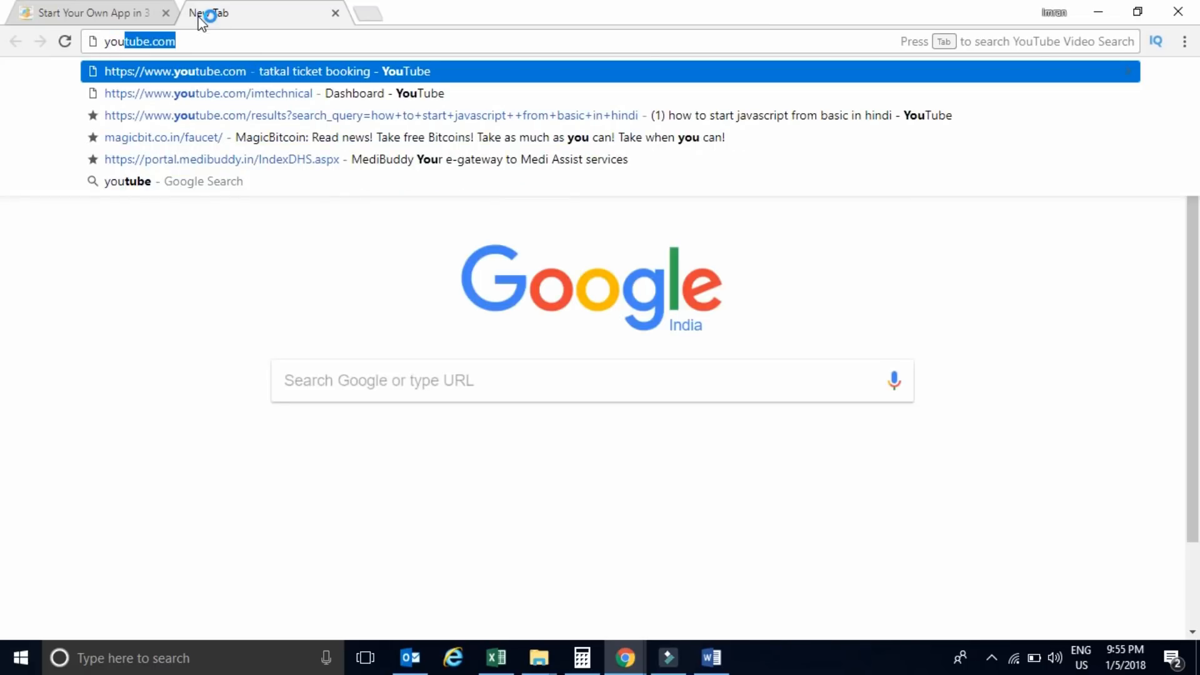
key(Down)
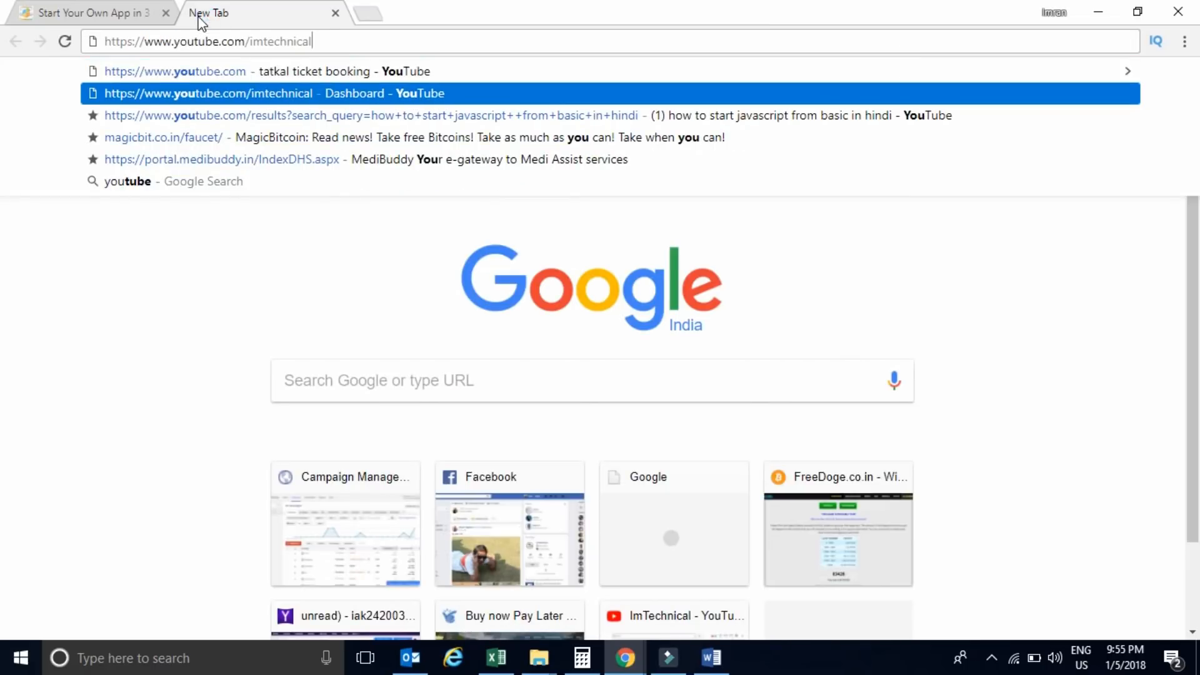
key(Return)
click(343, 47)
key(ctrl+c)
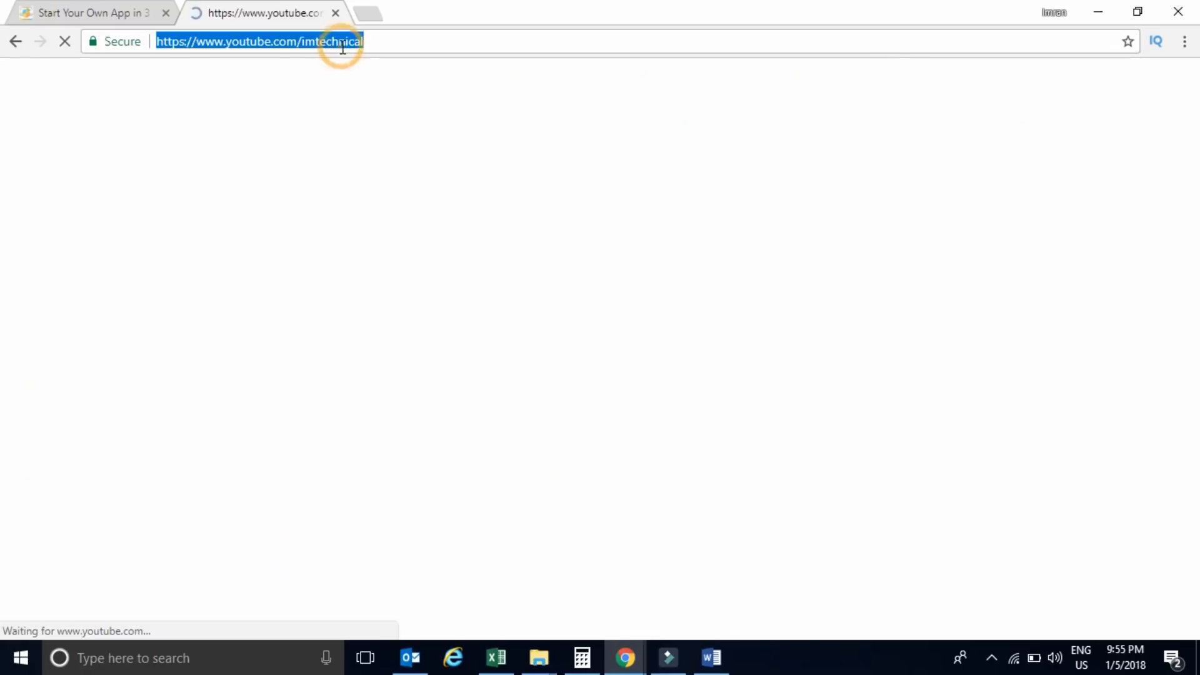
click(97, 8)
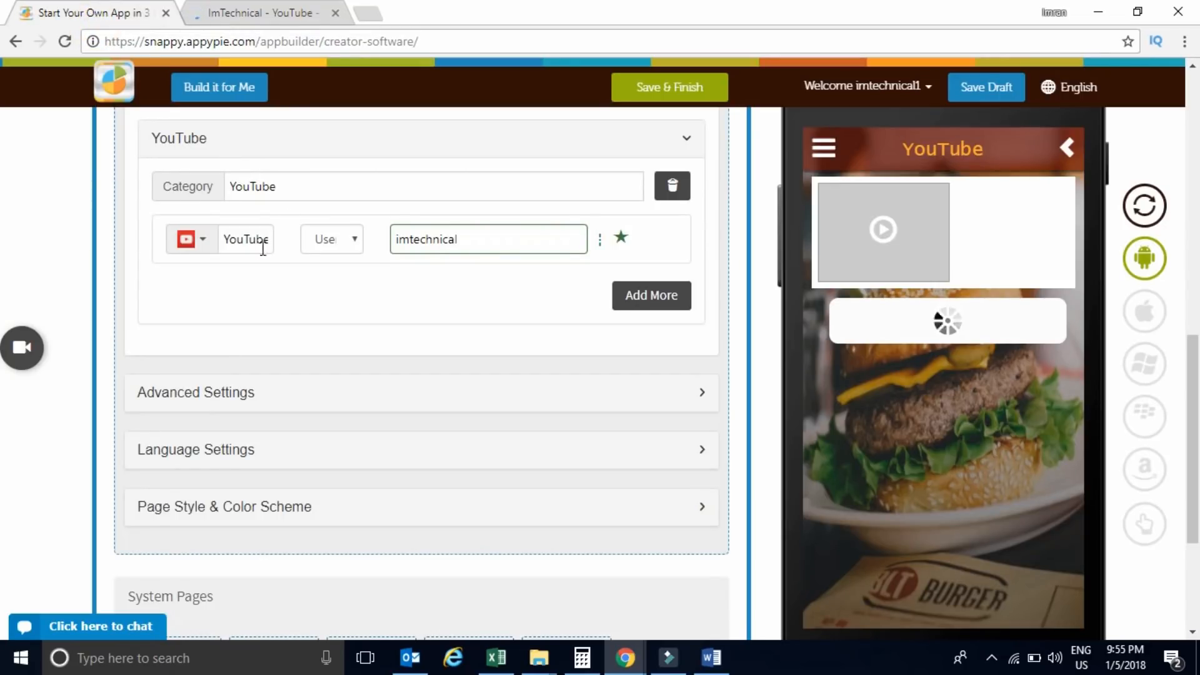
click(336, 243)
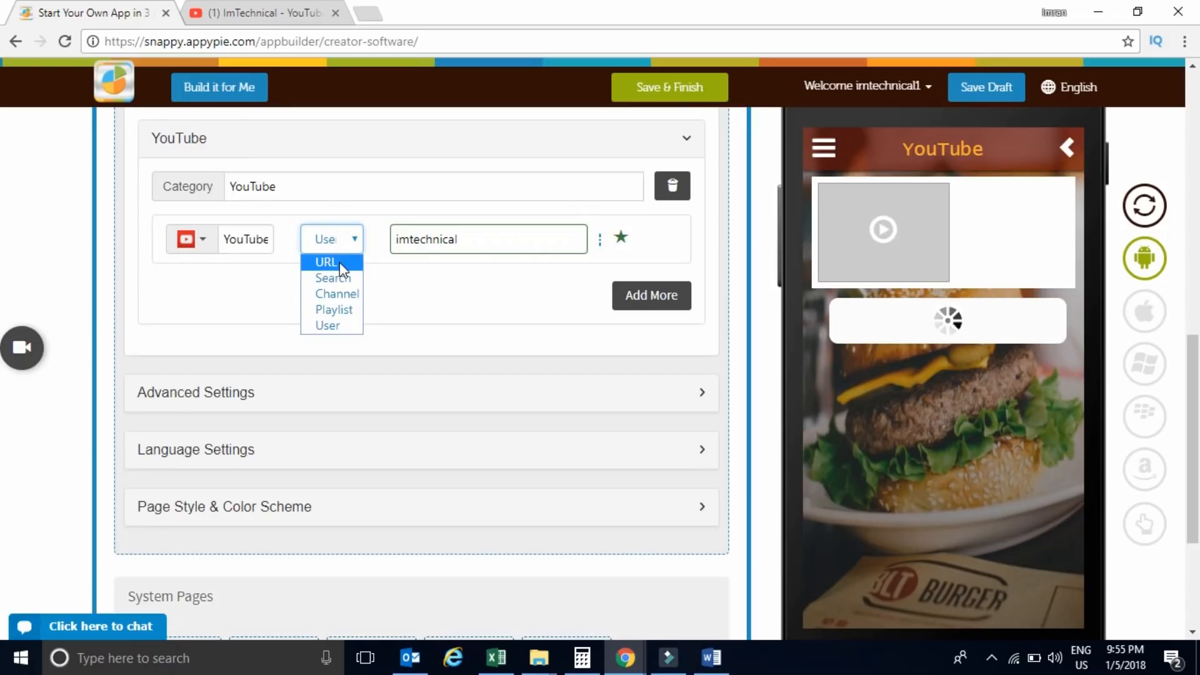
click(339, 261)
drag(495, 244, 383, 247)
key(ctrl+v)
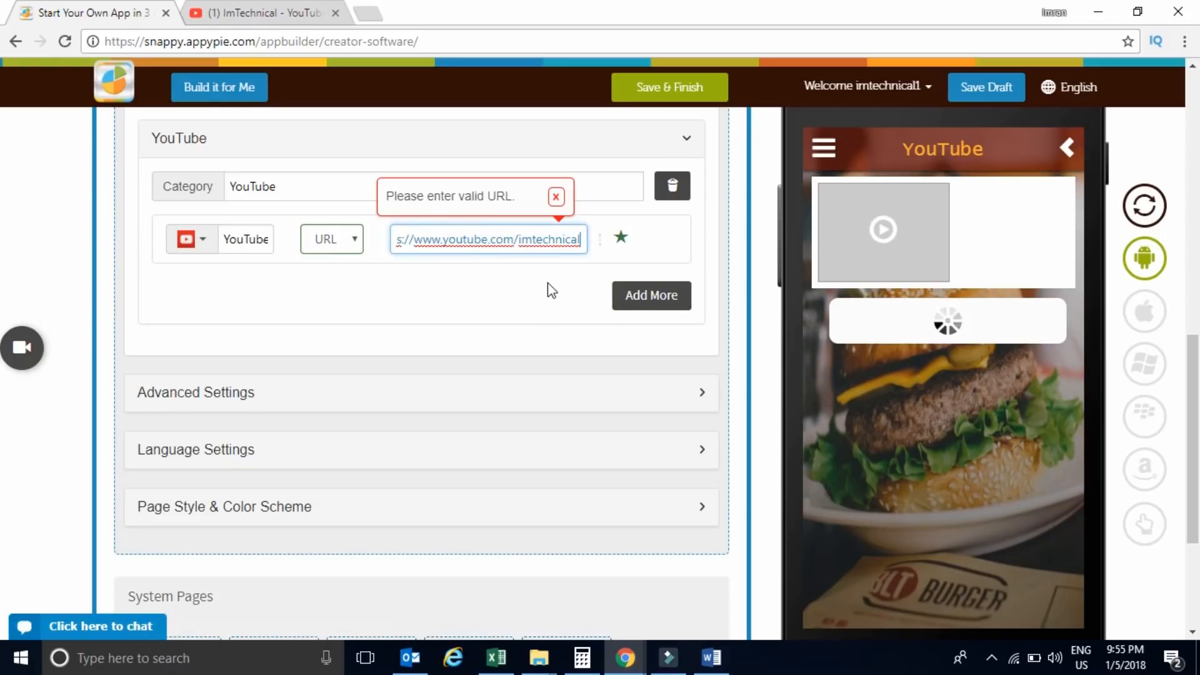
key(ctrl+a)
key(ctrl+v)
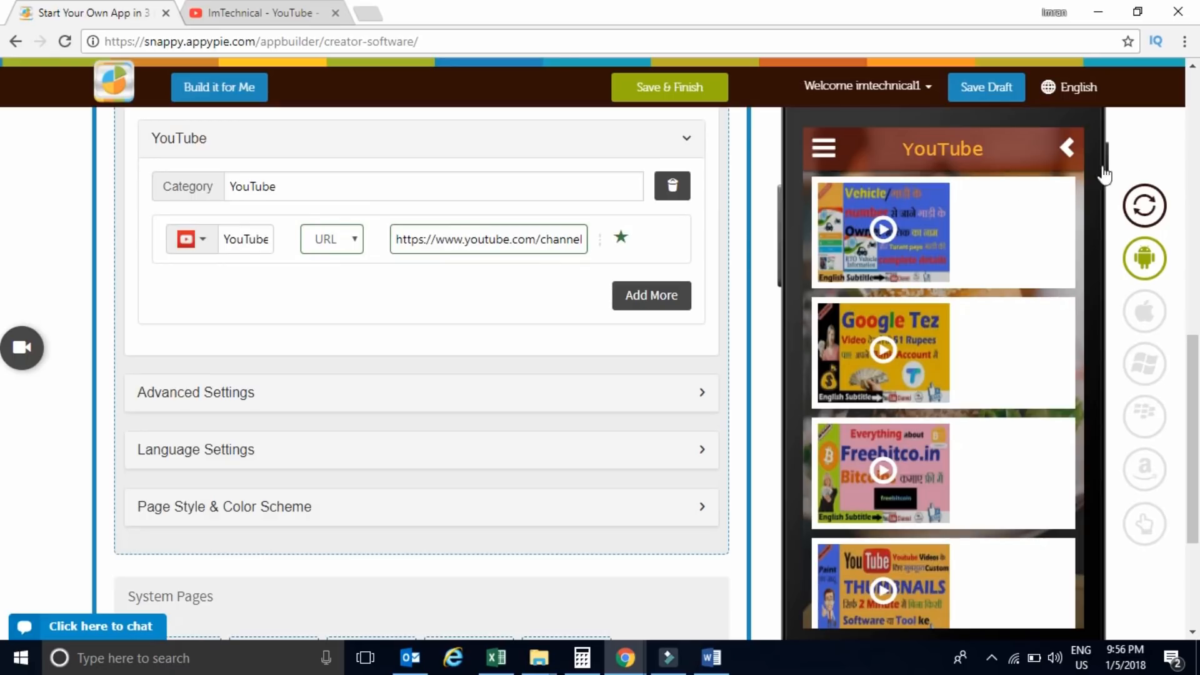
Step: Review the remaining Video page settings and open the Twitter page
scroll(1196, 372, down, 4)
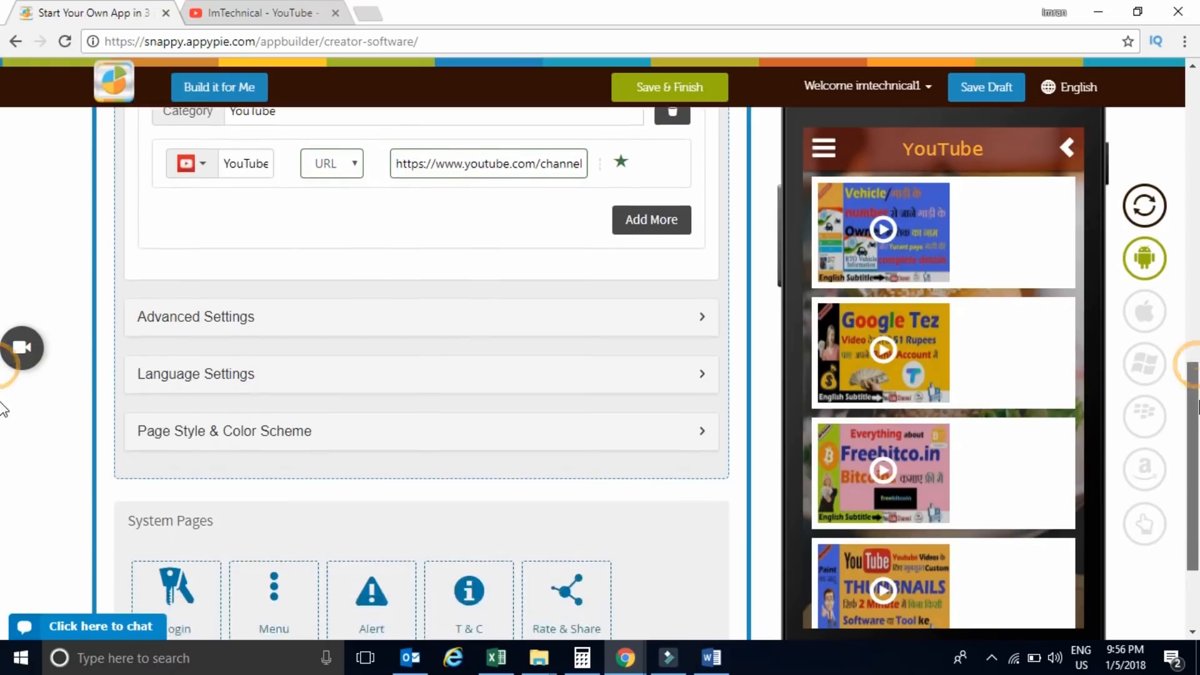
scroll(1197, 362, up, 2)
scroll(1198, 363, up, 6)
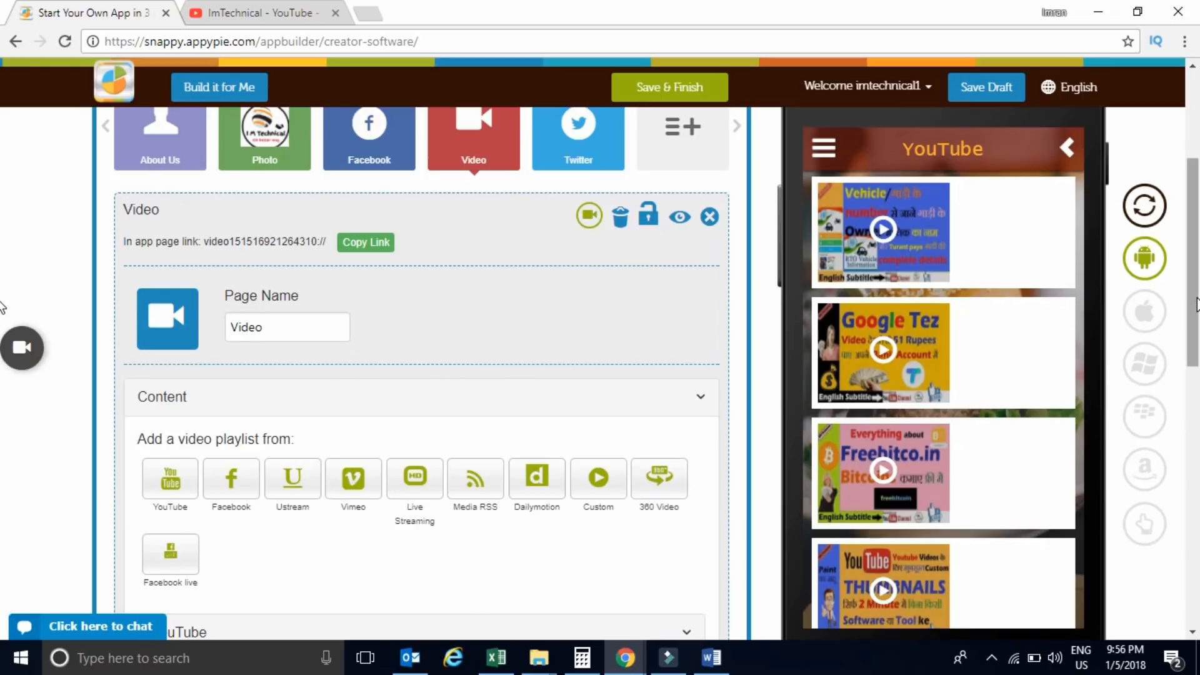
scroll(3, 306, up, 3)
click(580, 325)
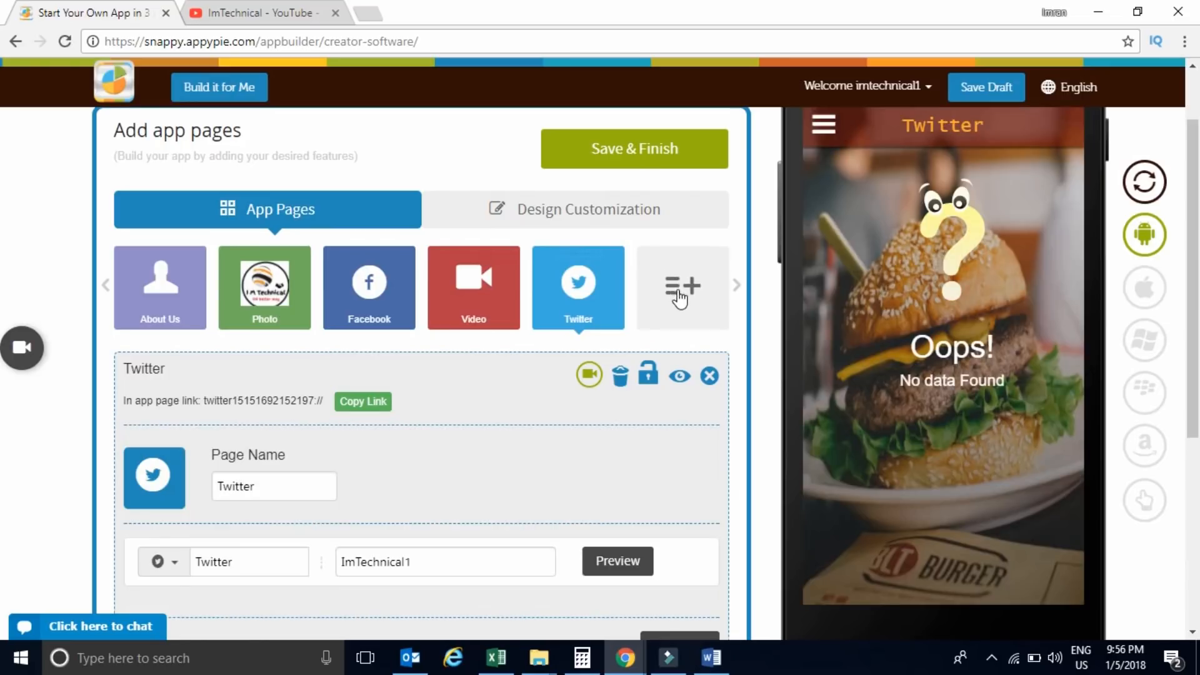
Step: Browse the suggested and social page types that can be added, including the Linkedin feature description
click(688, 297)
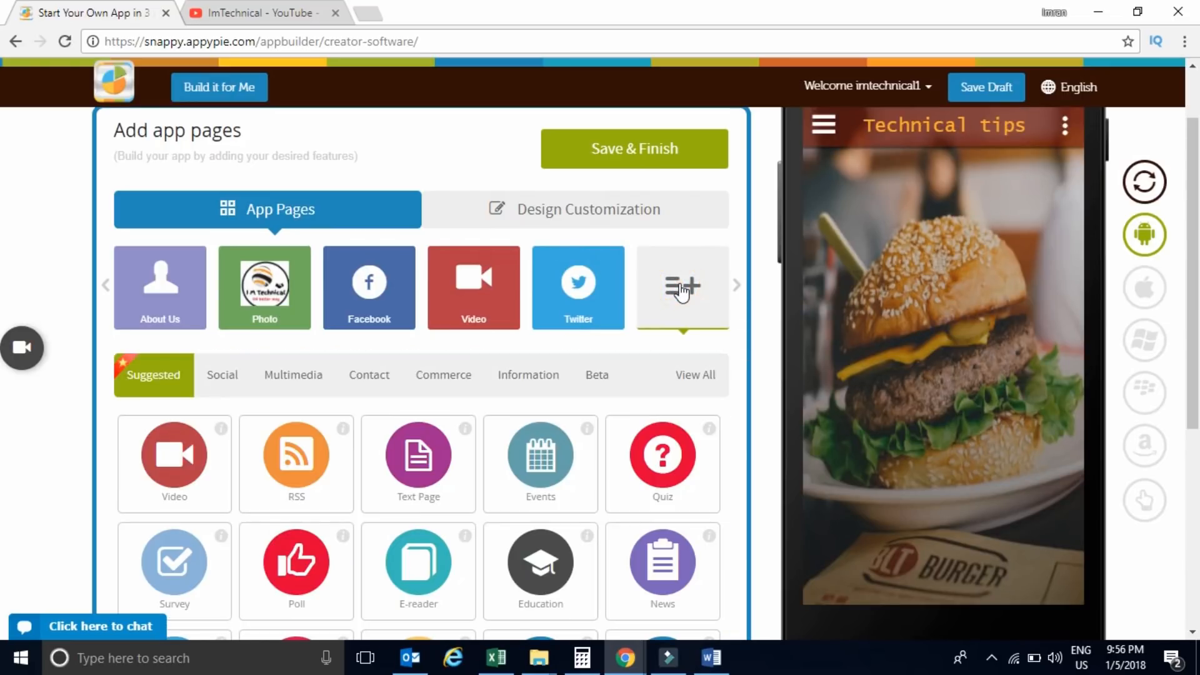
scroll(3, 292, down, 3)
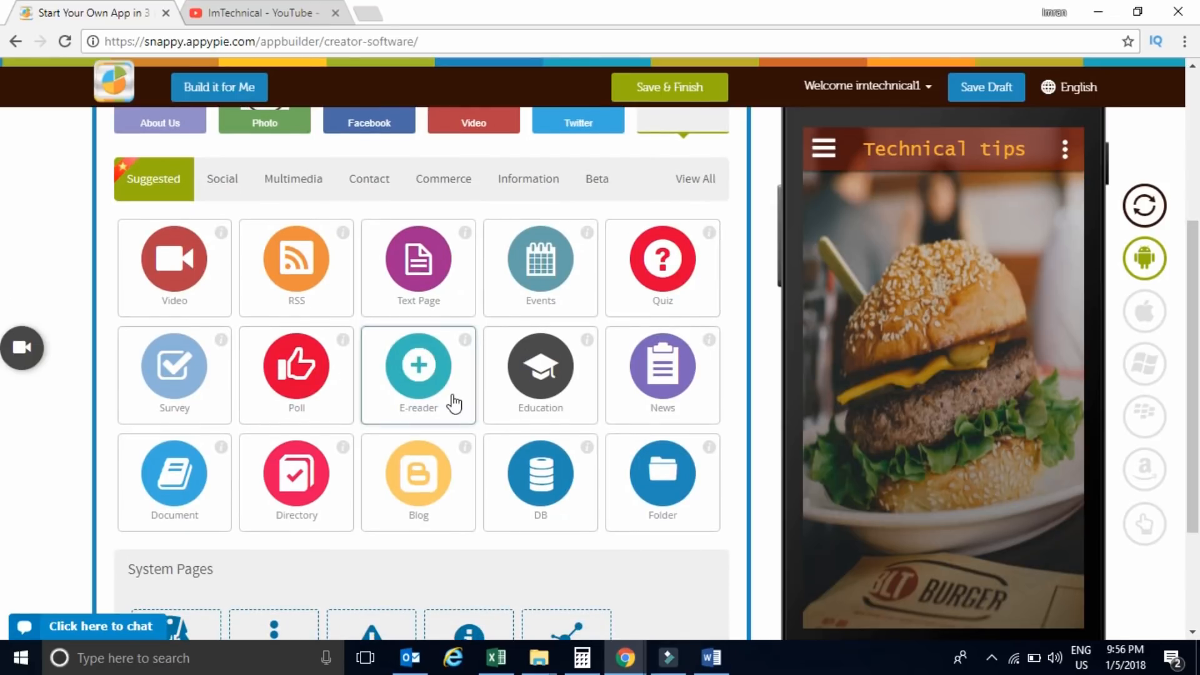
click(224, 179)
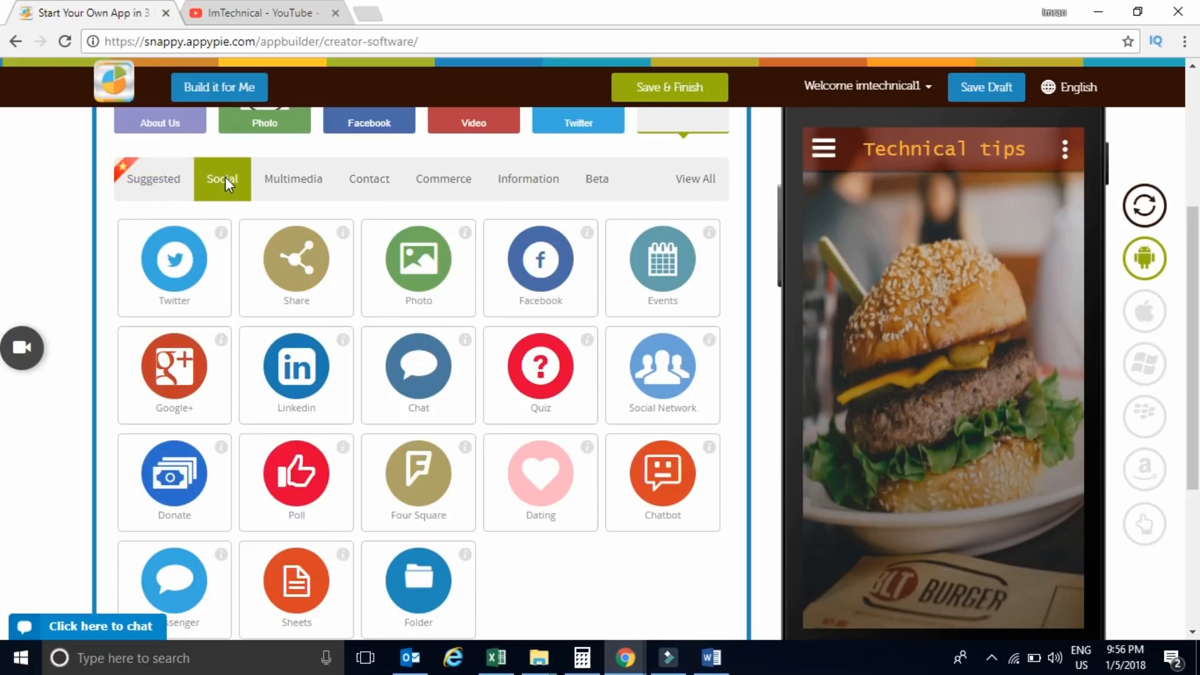
click(320, 389)
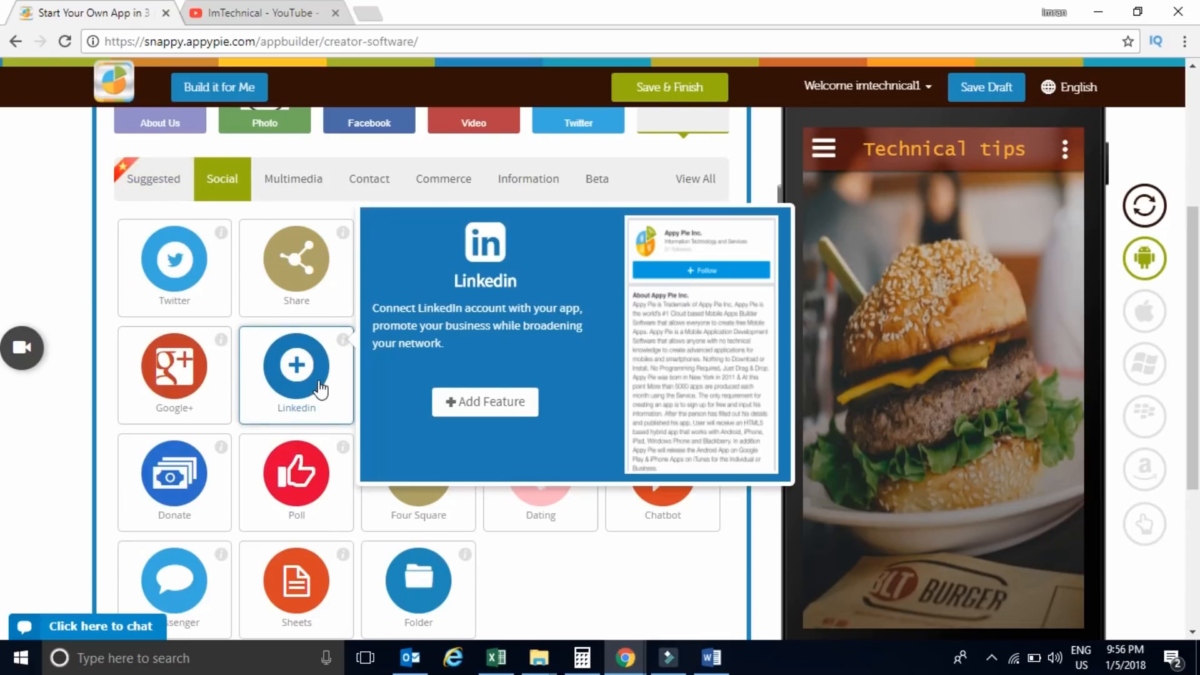
click(431, 522)
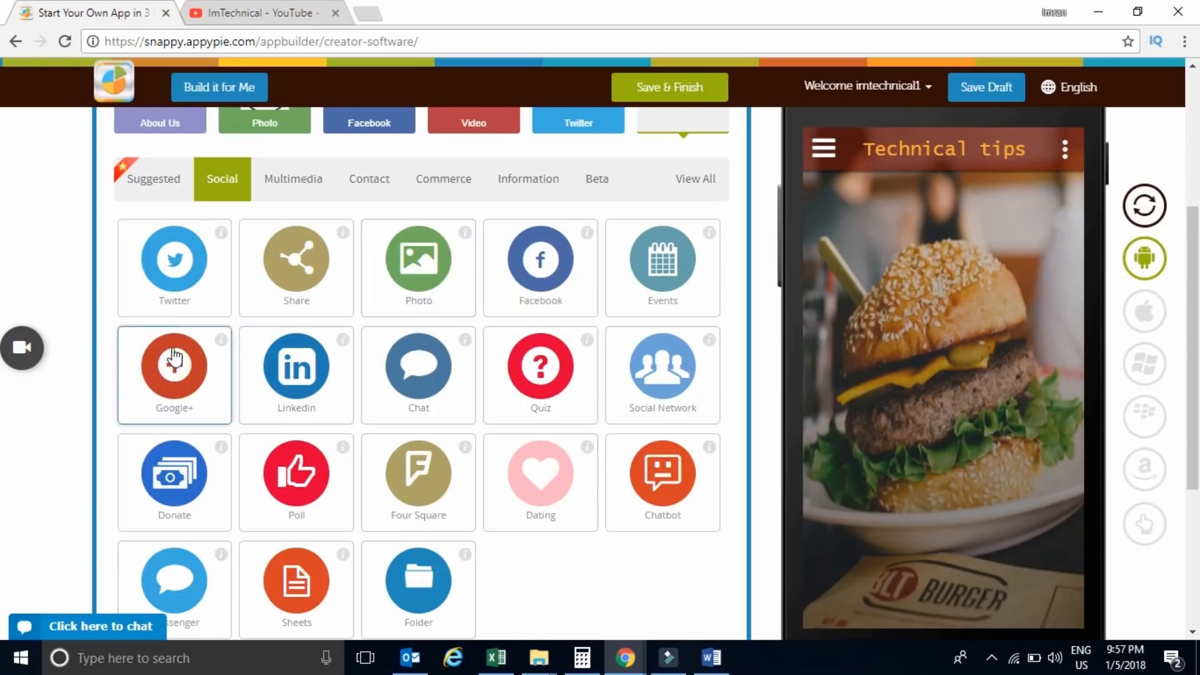
Step: Add a Contact page from the Contact category and bring its content fields into view
click(369, 179)
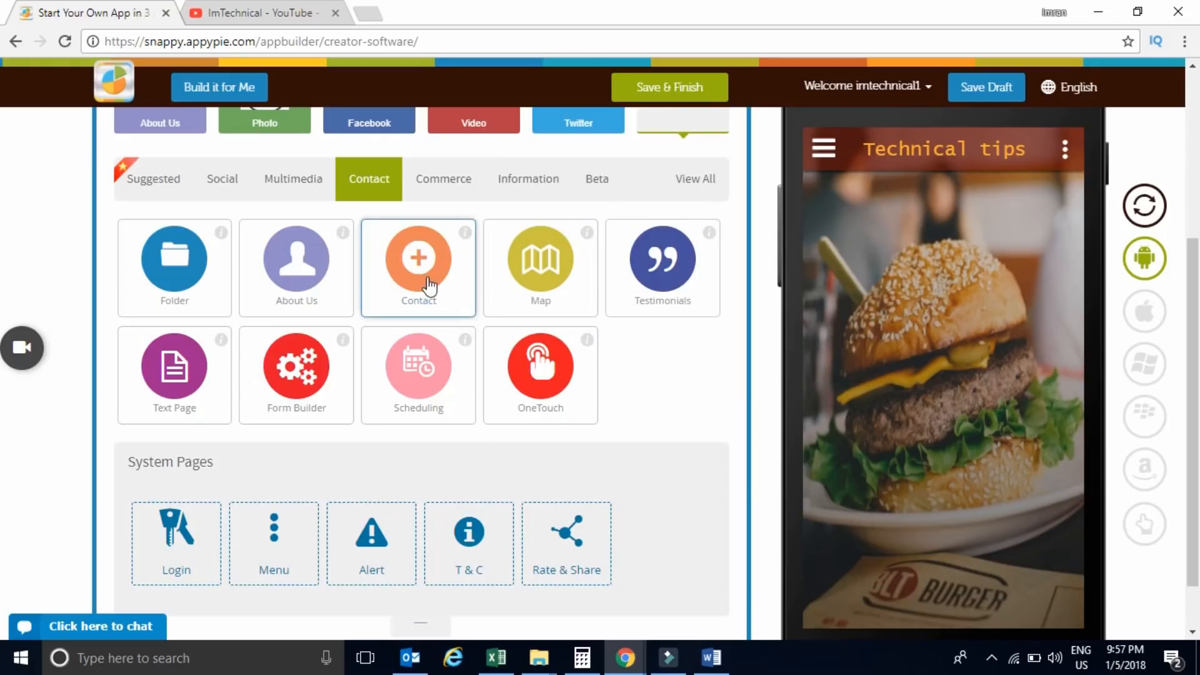
click(421, 275)
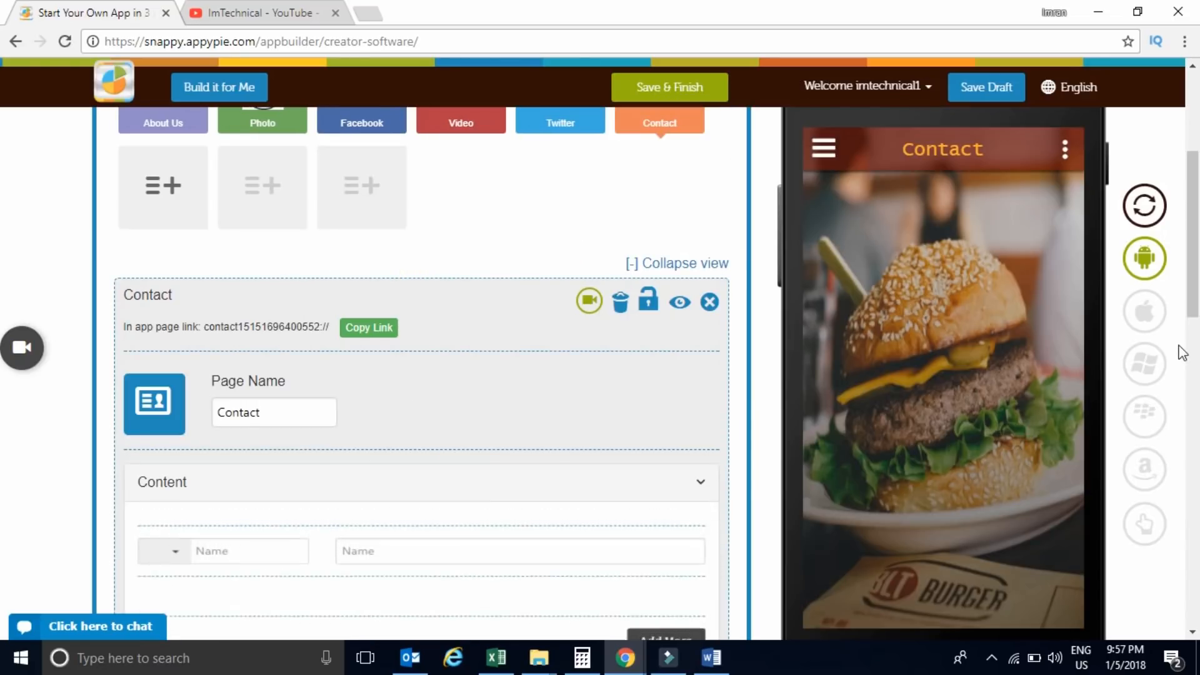
click(1196, 289)
click(1196, 215)
drag(1197, 212, 1198, 291)
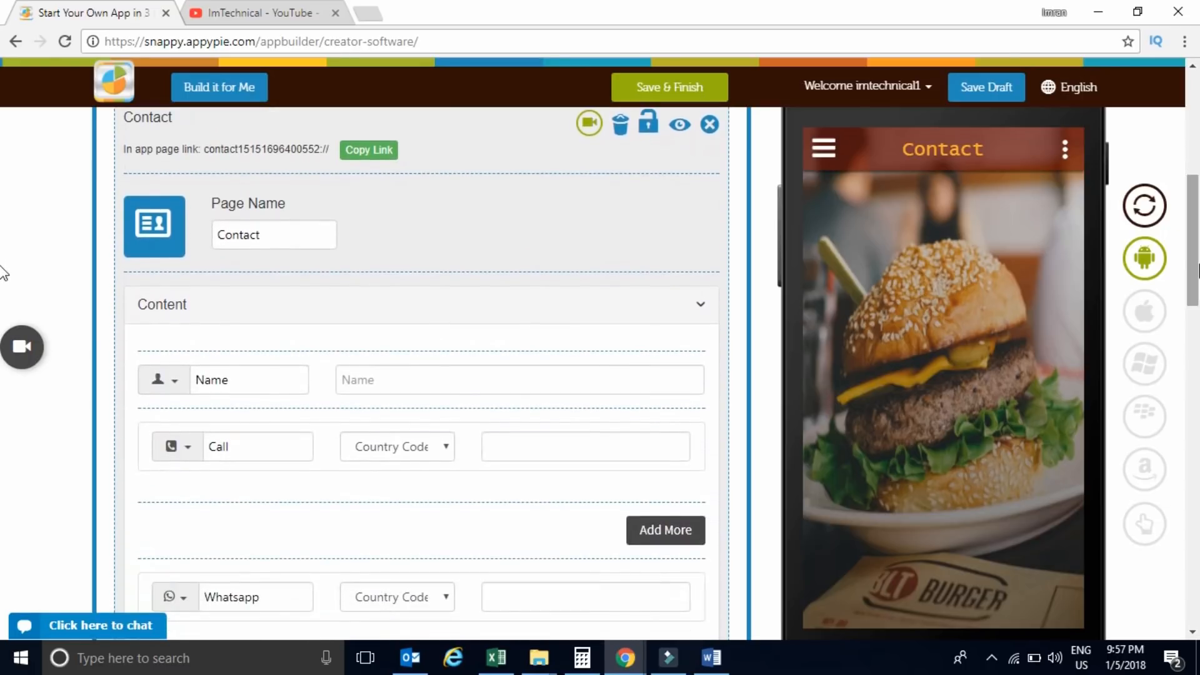
Step: Enter "Imtechnical" as the contact name, set the call country code to +91(IN), and fill in the call and Whatsapp phone numbers
click(397, 386)
text(Imtechnical)
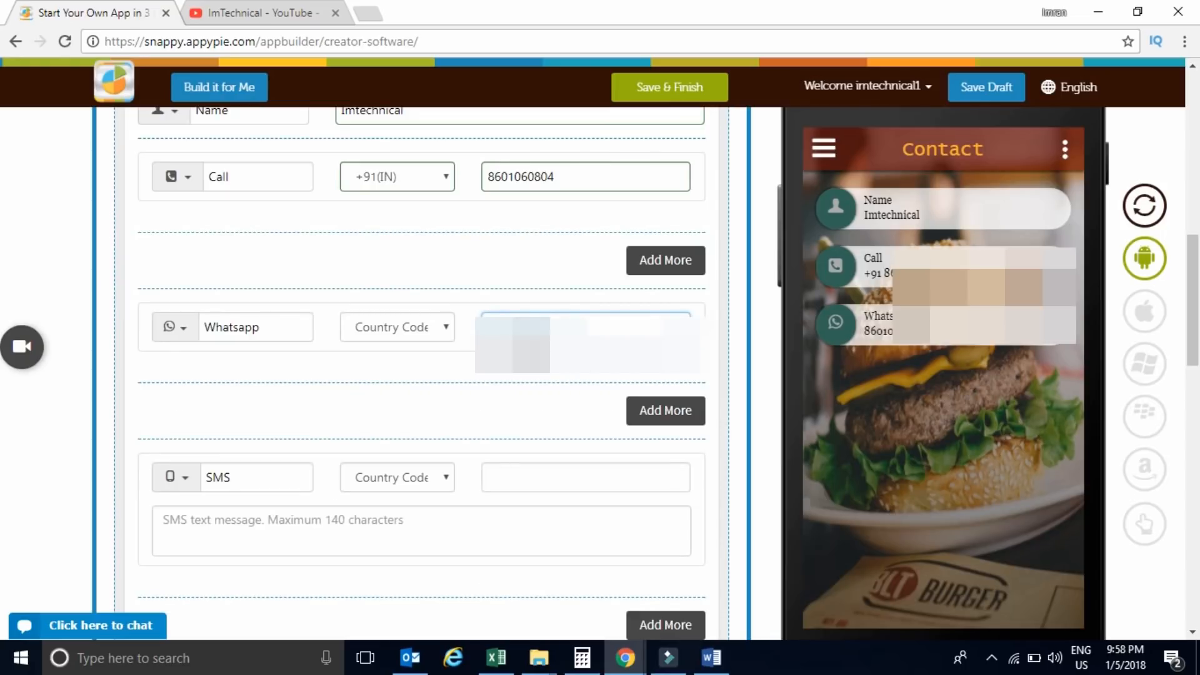
click(538, 357)
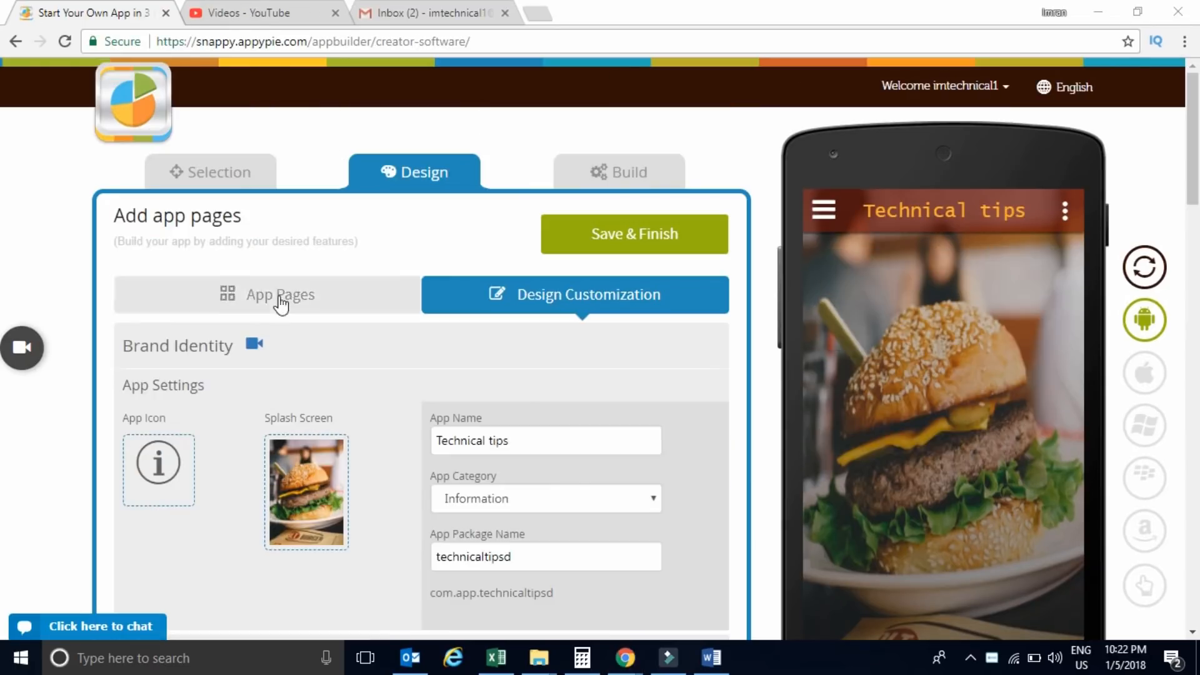
Step: Switch from the design customization settings back to the list of app pages
click(279, 303)
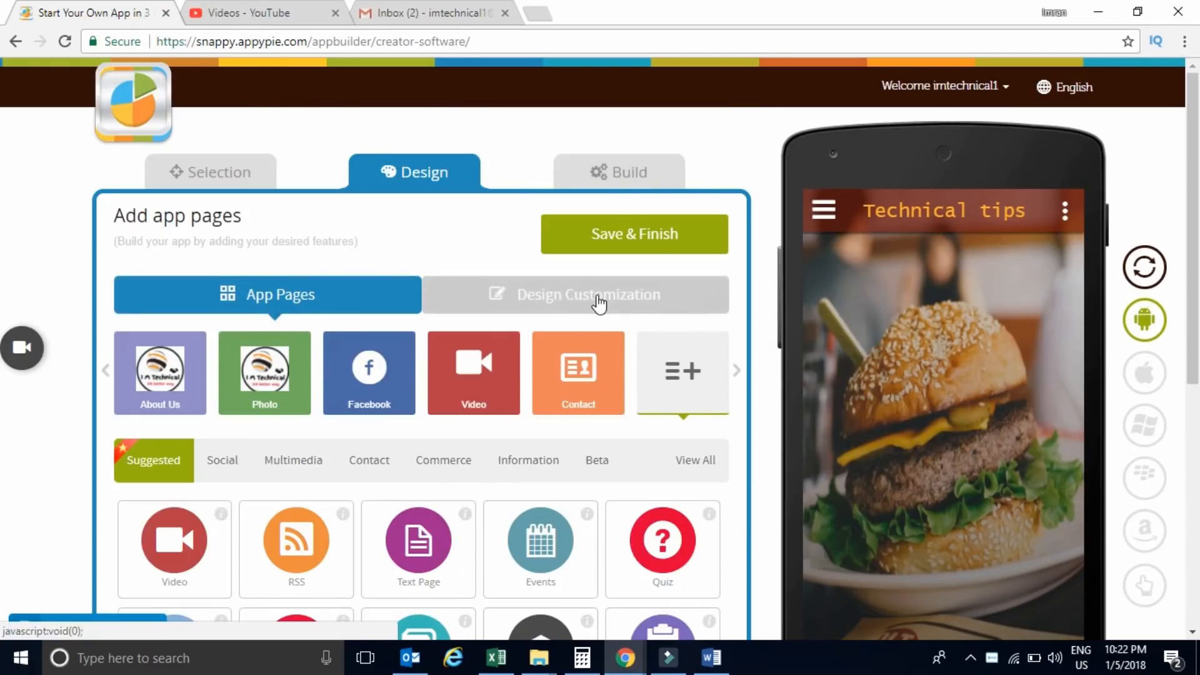
Step: Replace the app icon in the design customization settings with an uploaded, cropped image of the I M Technical logo
click(597, 300)
drag(1194, 173, 1197, 237)
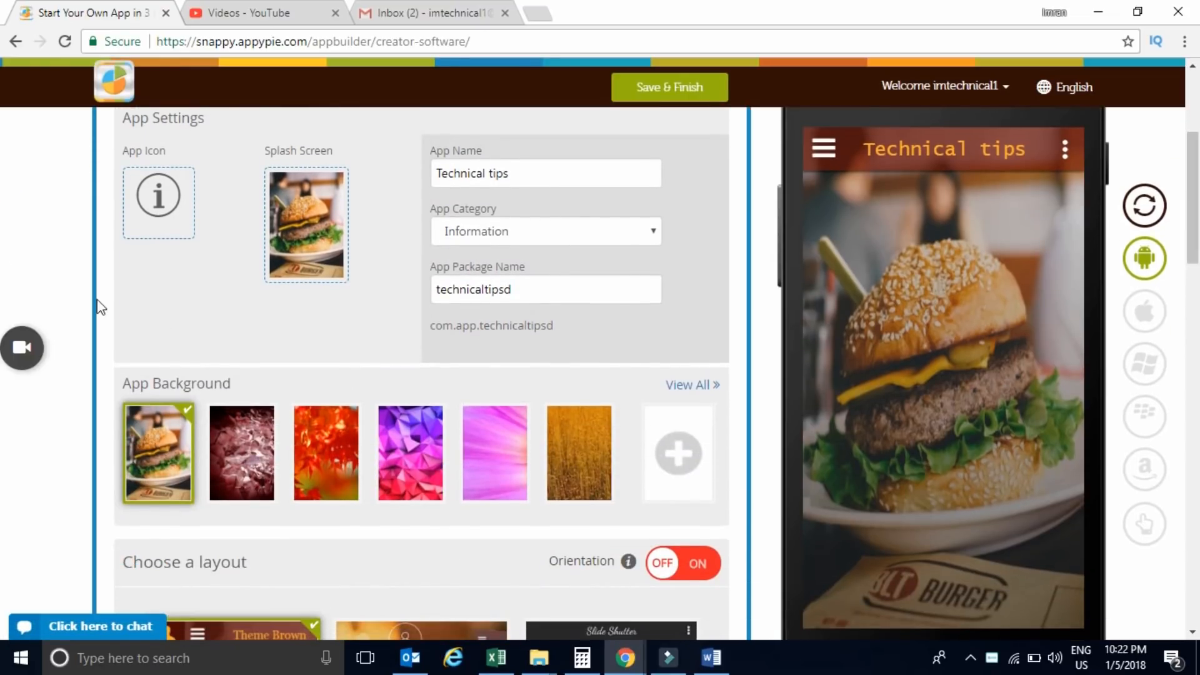
click(171, 197)
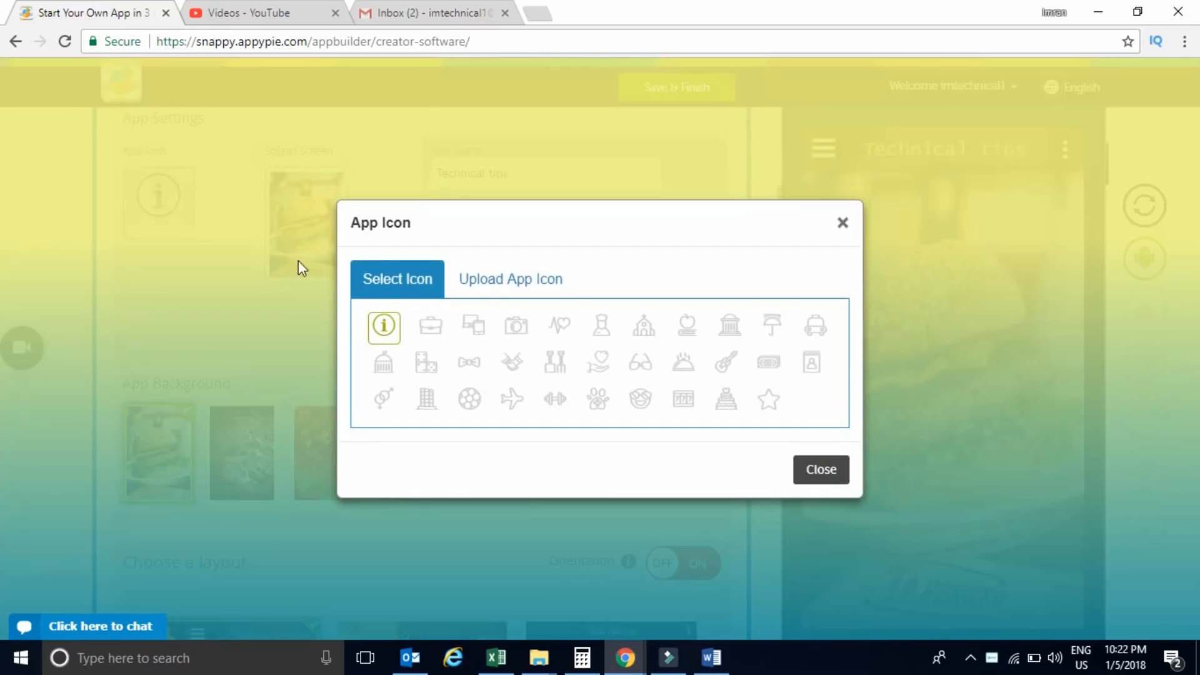
click(541, 287)
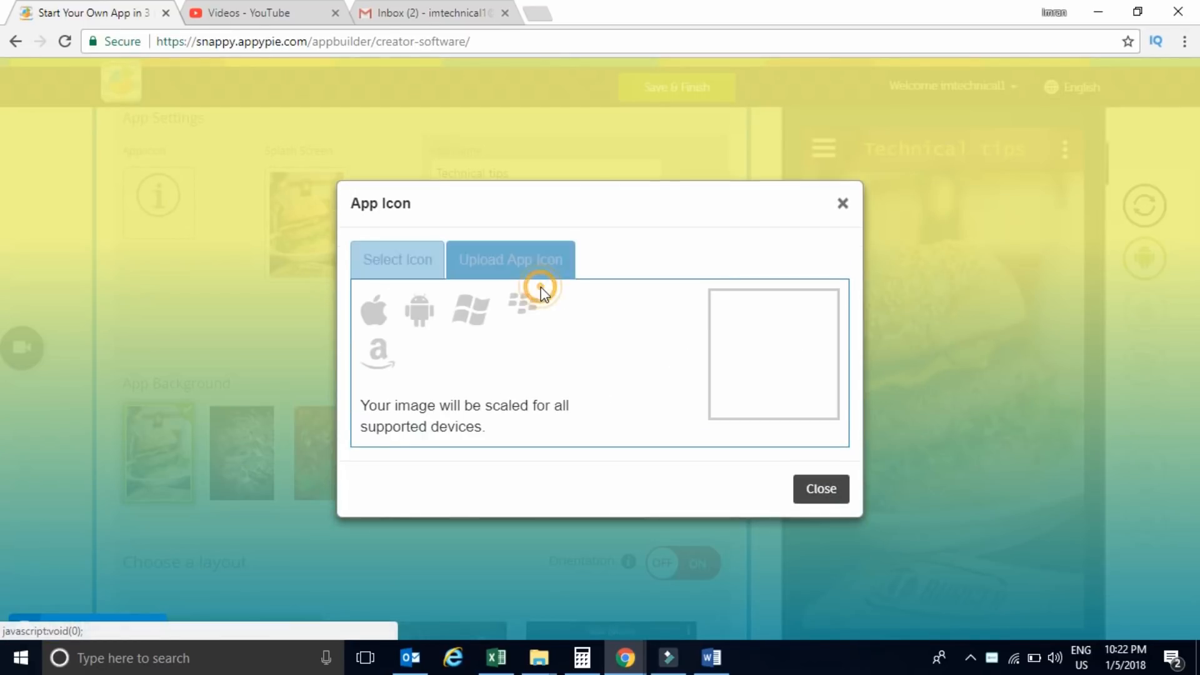
click(797, 359)
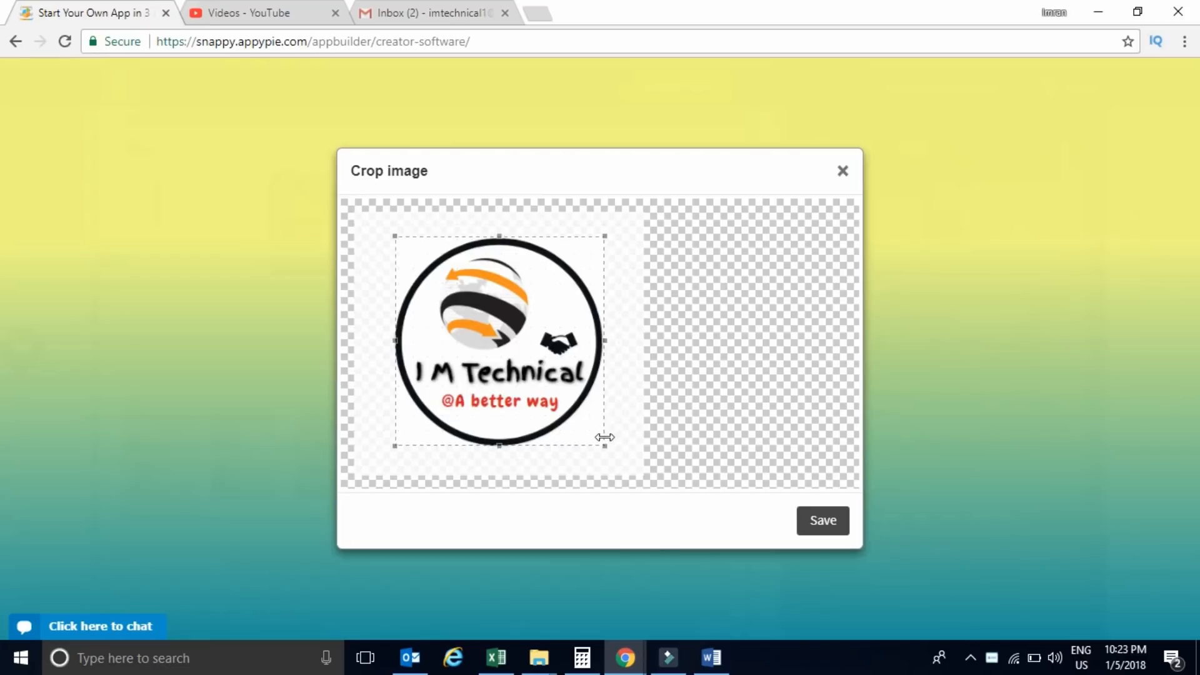
click(816, 522)
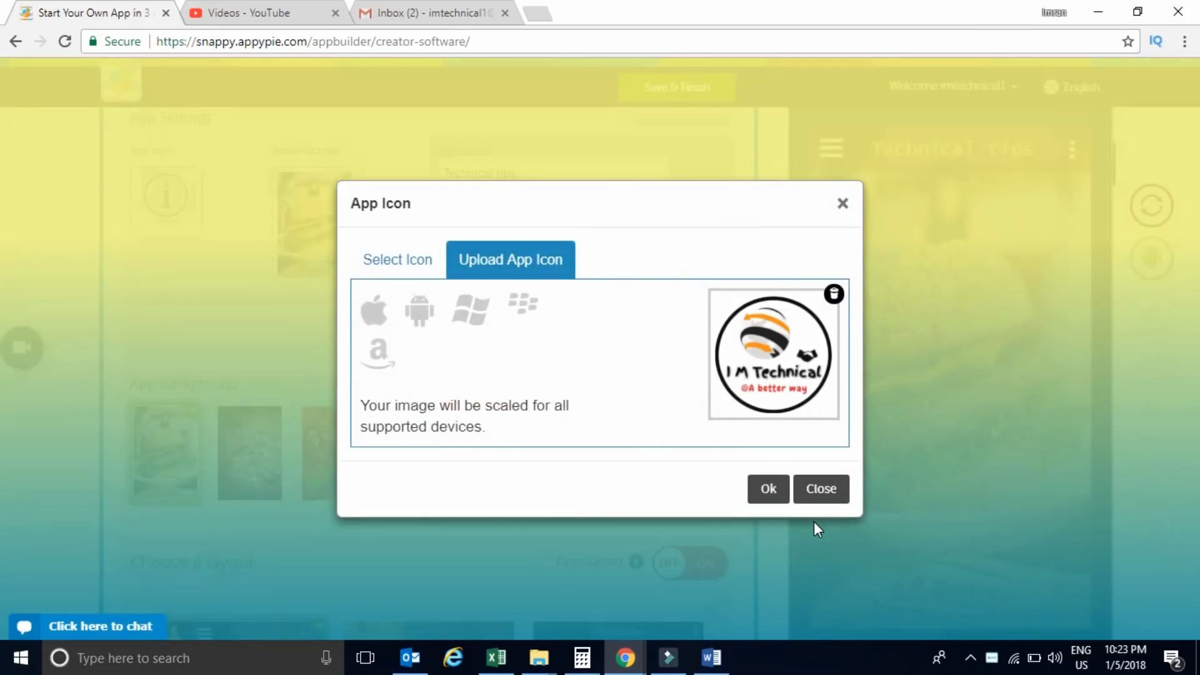
click(774, 492)
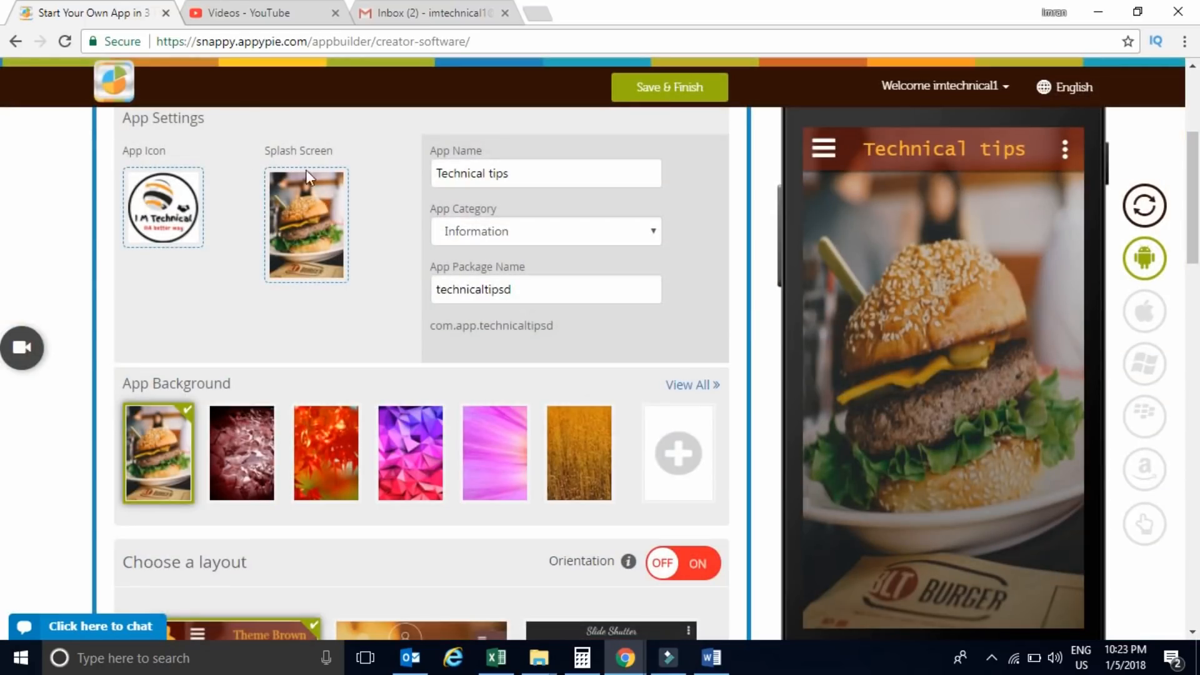
Step: Set the app background to the pink-purple petal image and look through the layout, page style and overlay settings
click(571, 235)
click(572, 236)
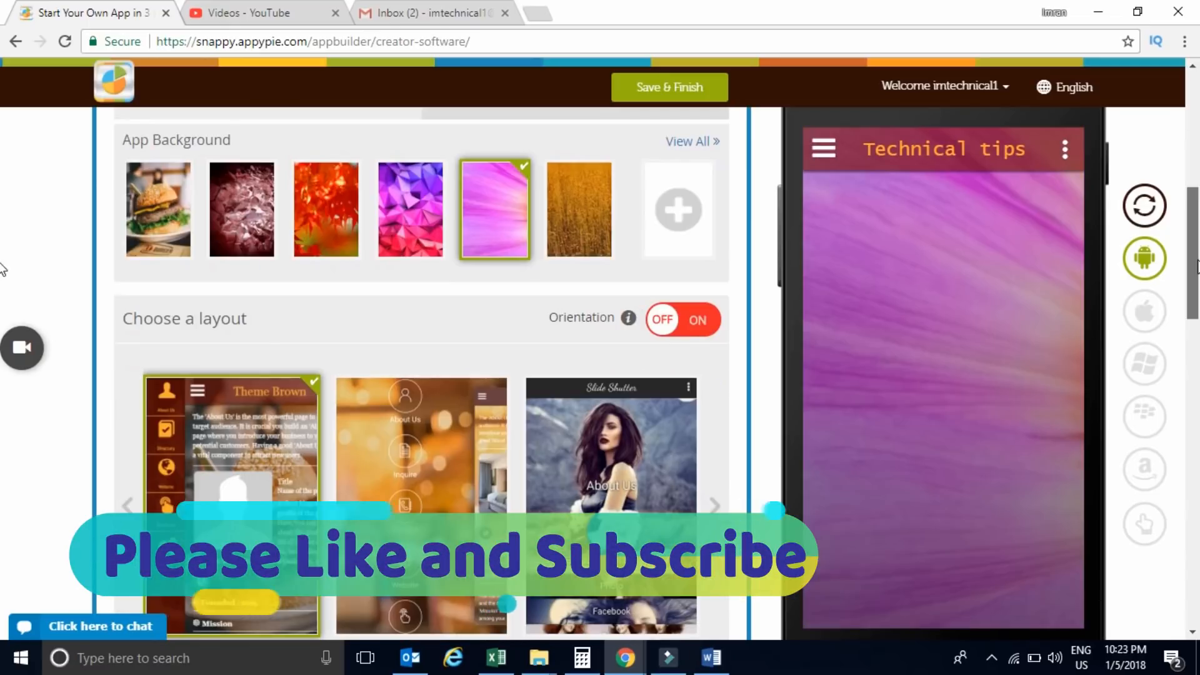
drag(1197, 268, 1199, 575)
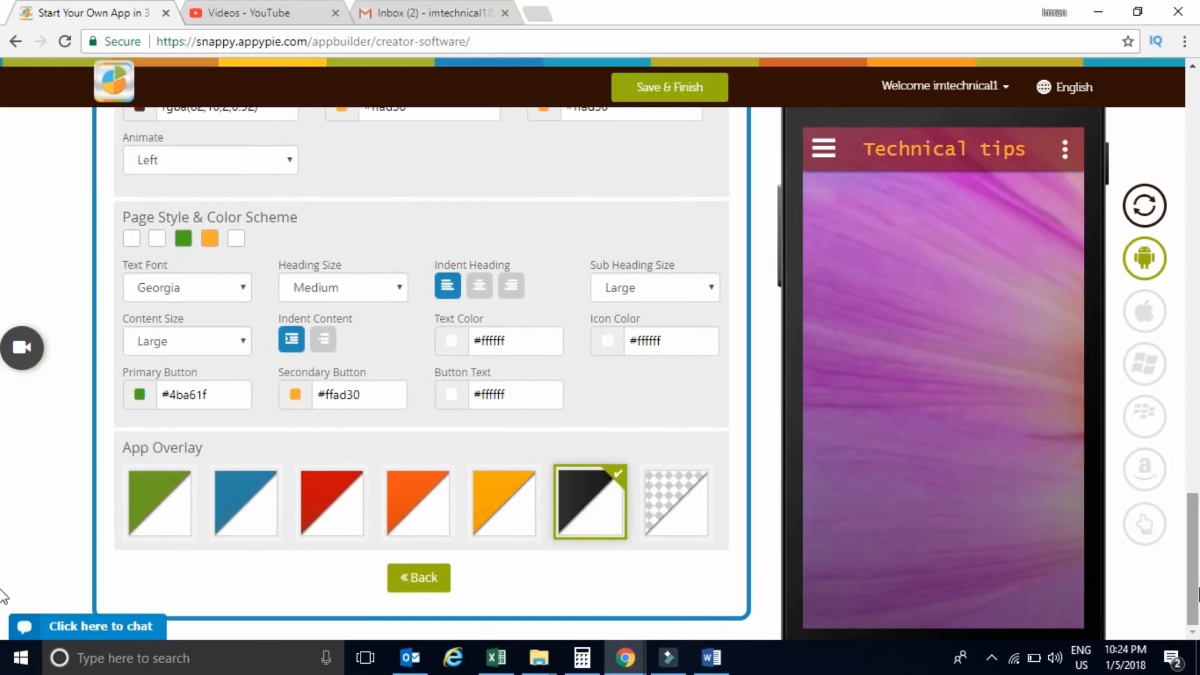
drag(1197, 574, 1197, 213)
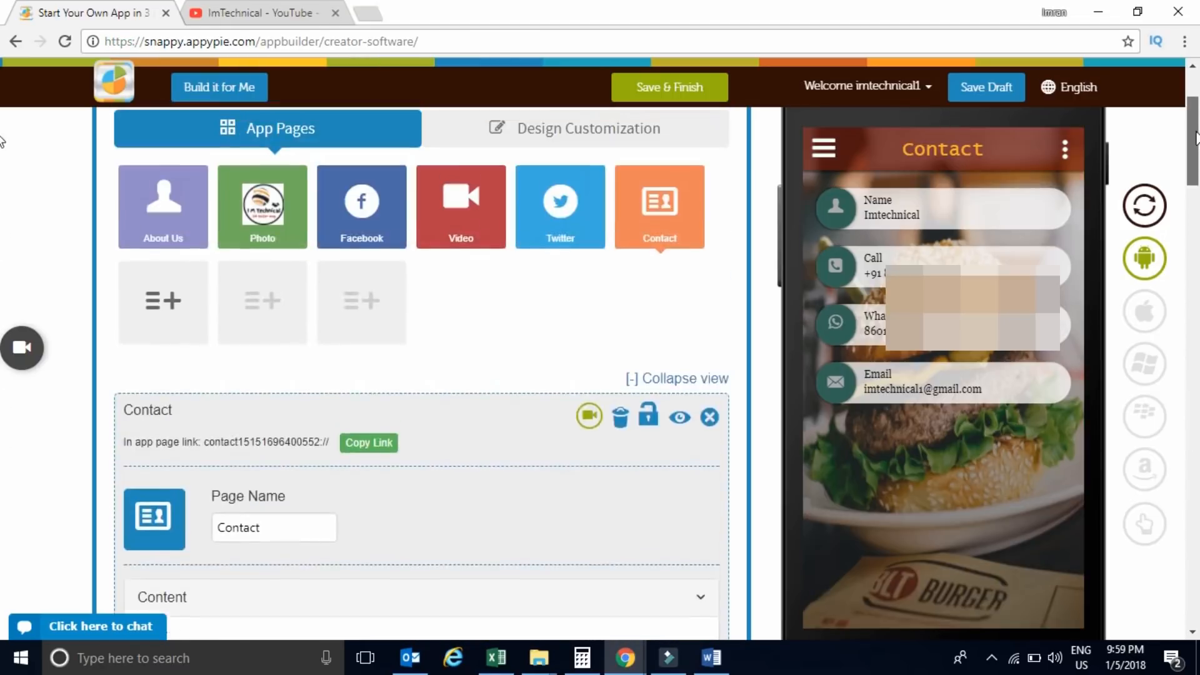
Step: Preview the About Us, Photo, Facebook and Video pages in the phone simulator
drag(1197, 139, 1198, 123)
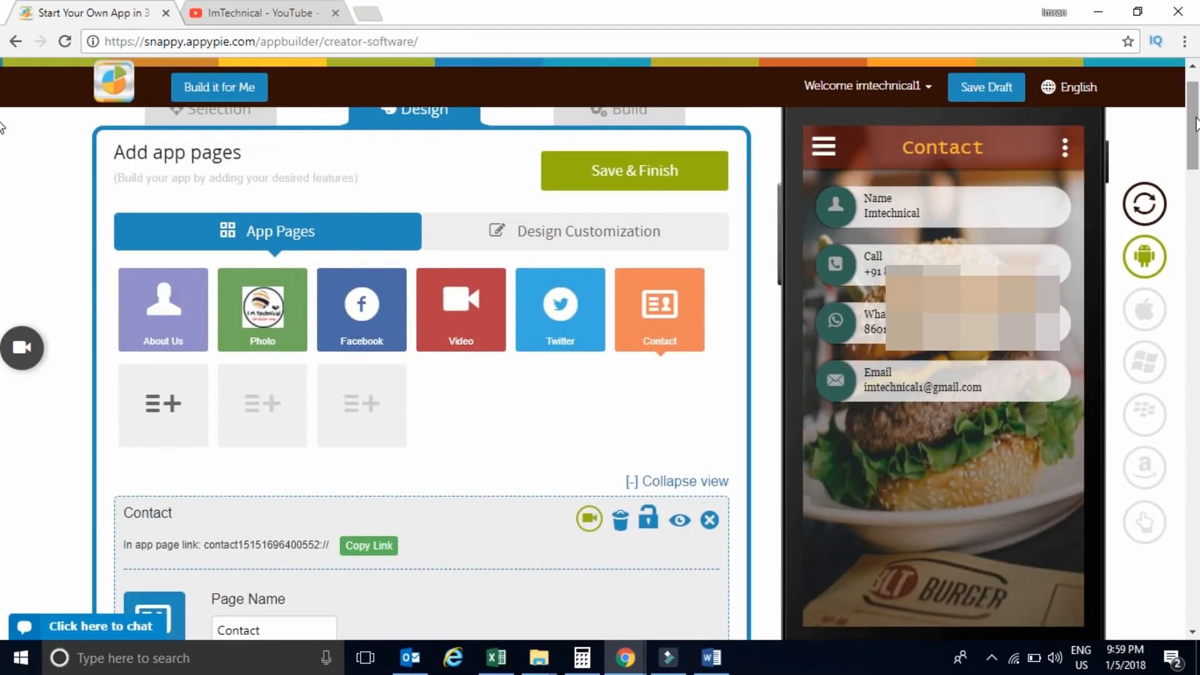
click(152, 314)
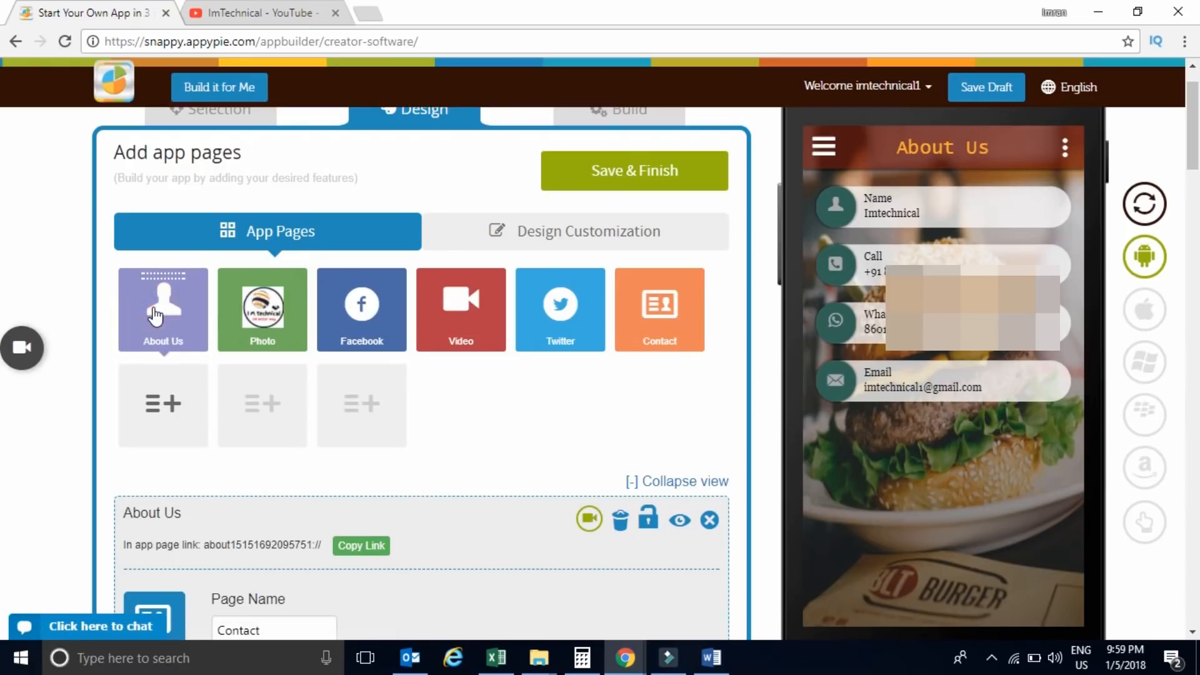
click(269, 320)
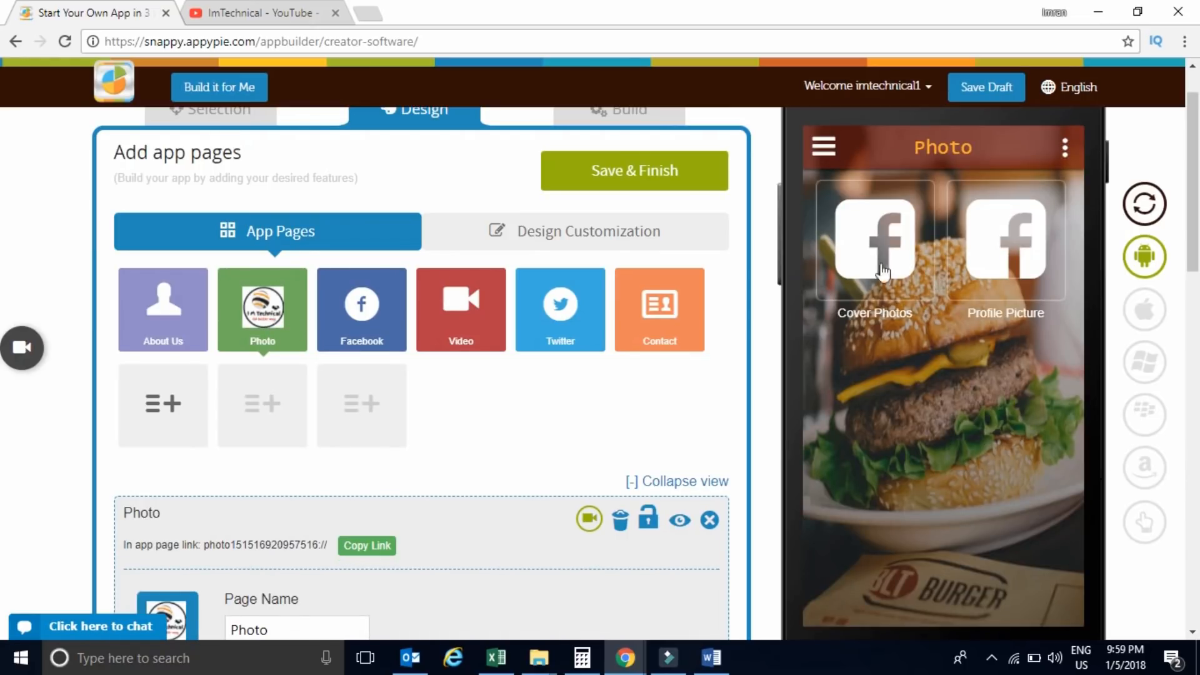
click(367, 316)
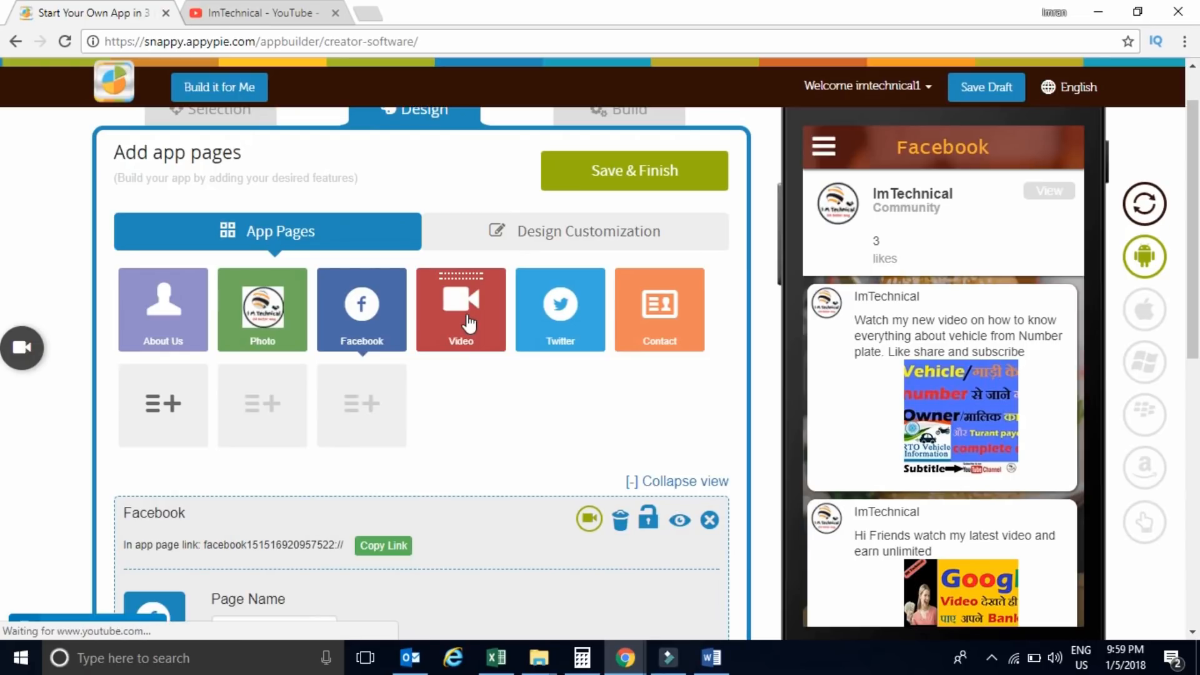
click(469, 324)
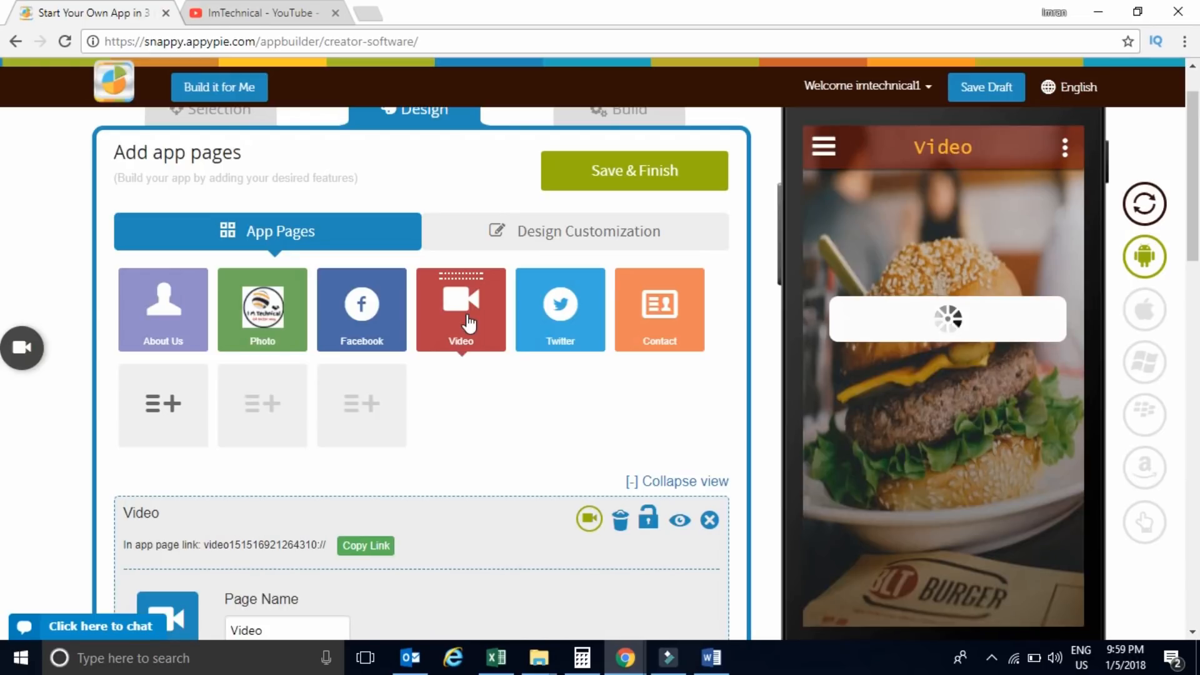
Step: Permanently delete the Twitter page from the app and preview the Contact page
click(566, 316)
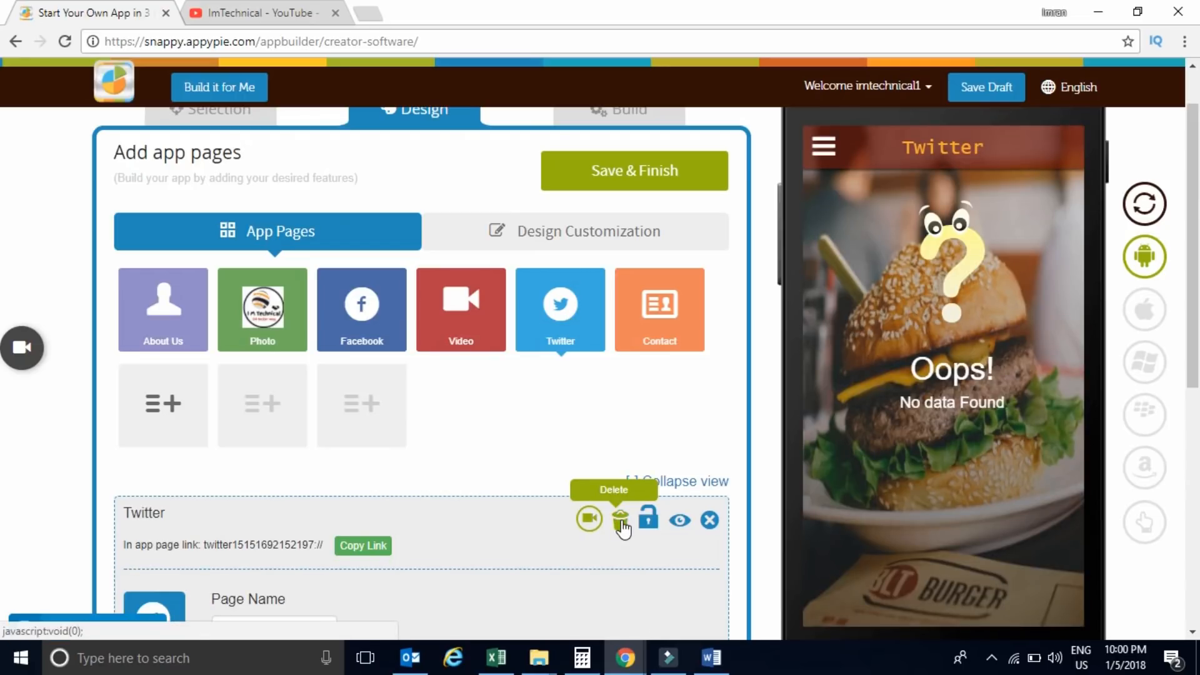
click(620, 522)
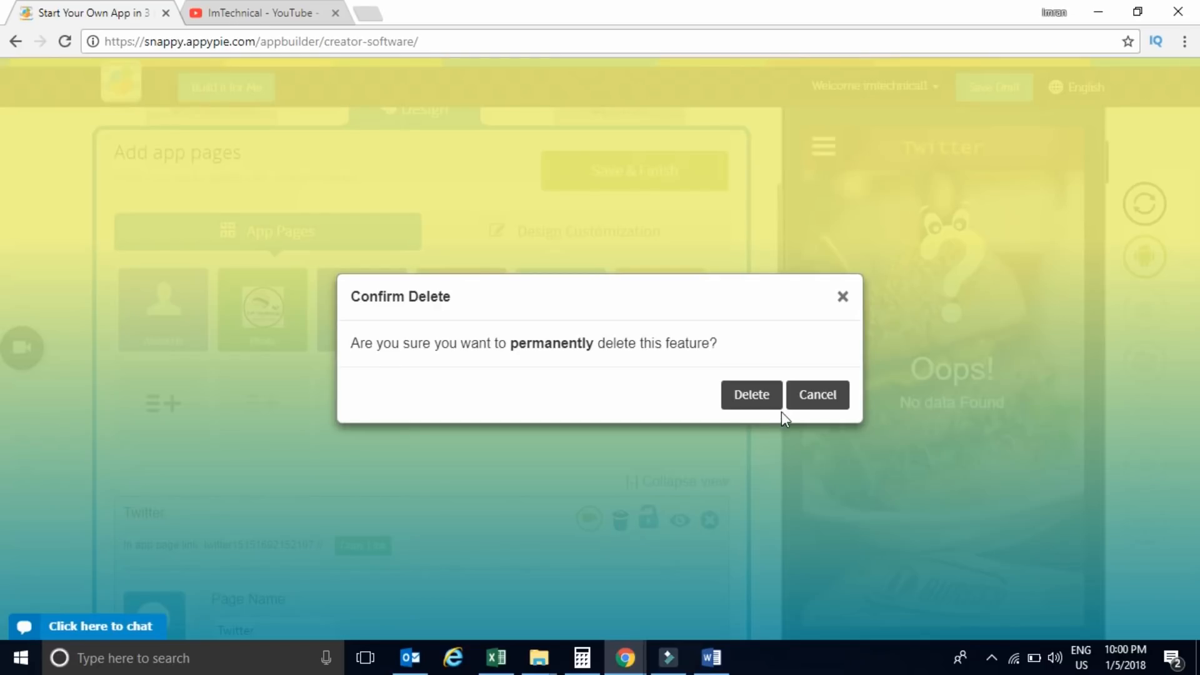
click(758, 407)
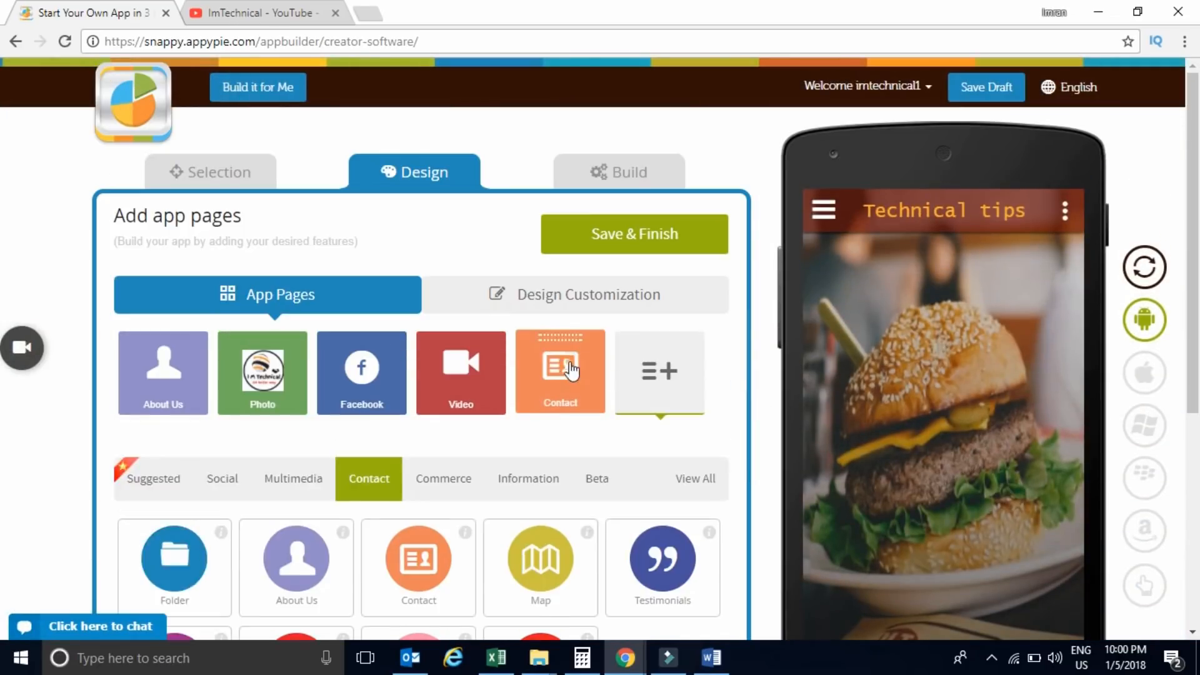
click(570, 370)
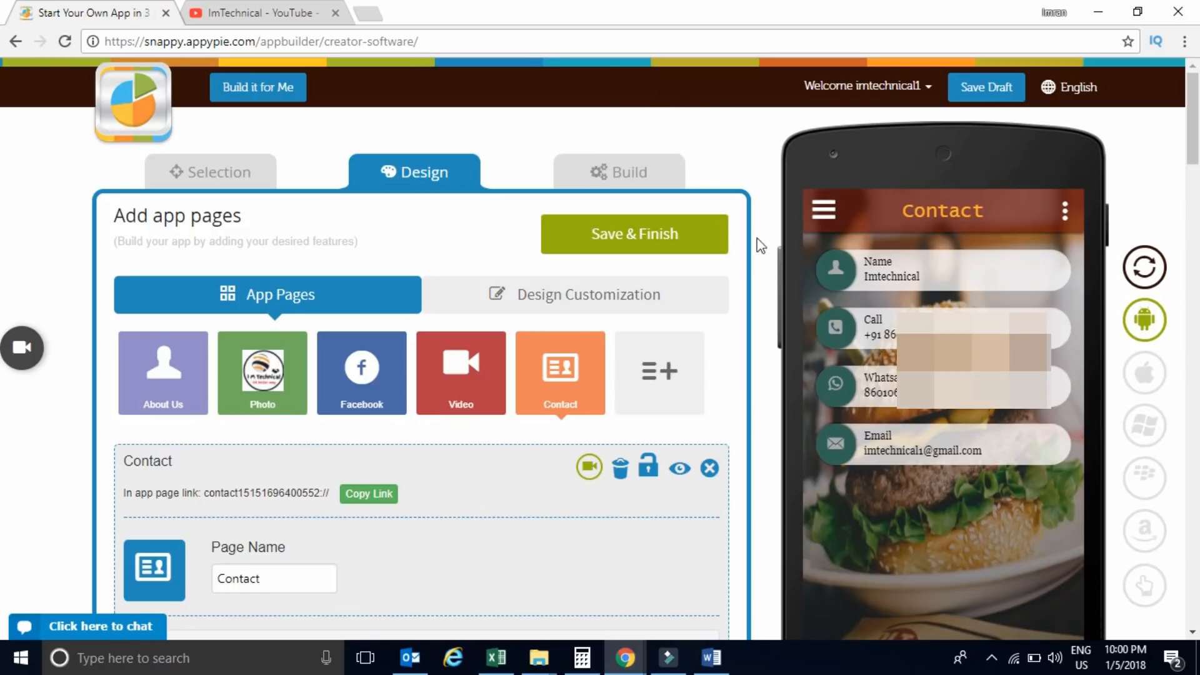
Step: Save and finish the app design, and choose the Free plan for it
click(650, 244)
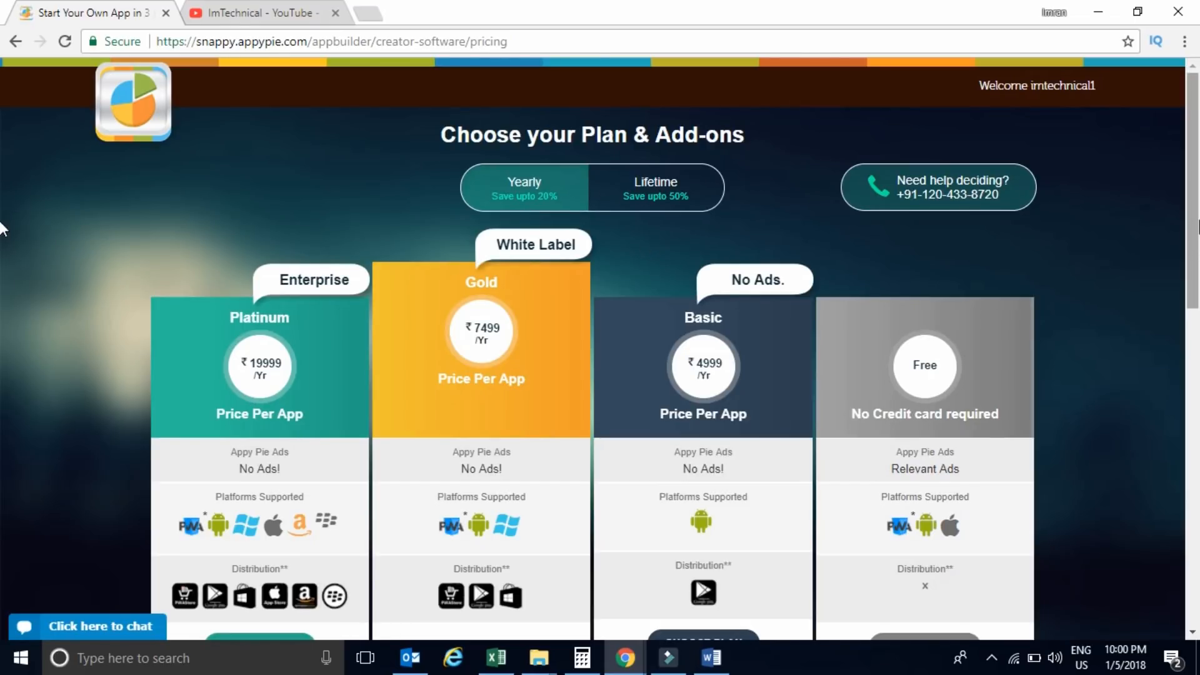
drag(1194, 215, 1198, 285)
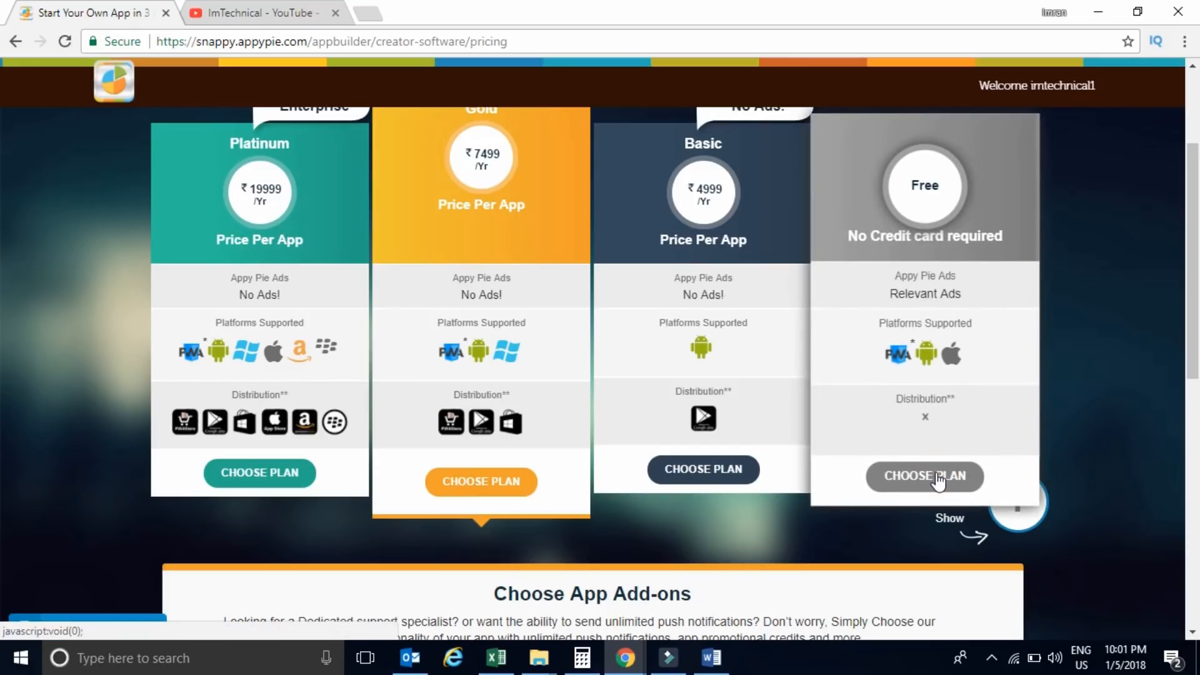
click(908, 480)
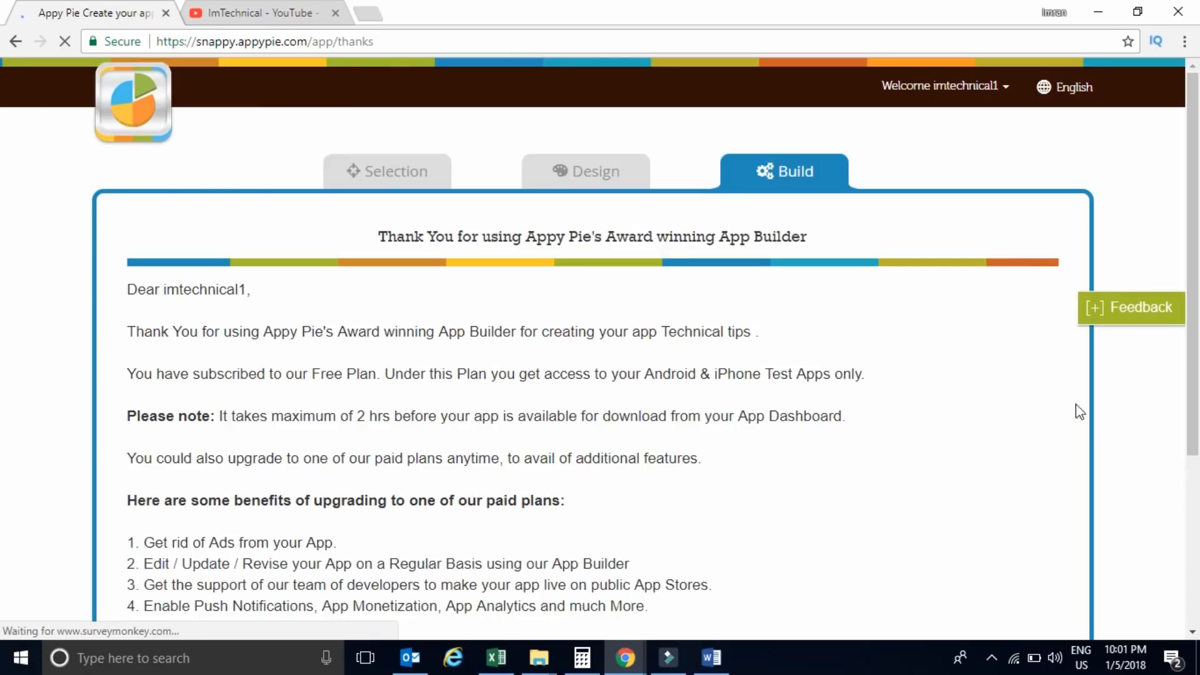
drag(1196, 244, 1195, 343)
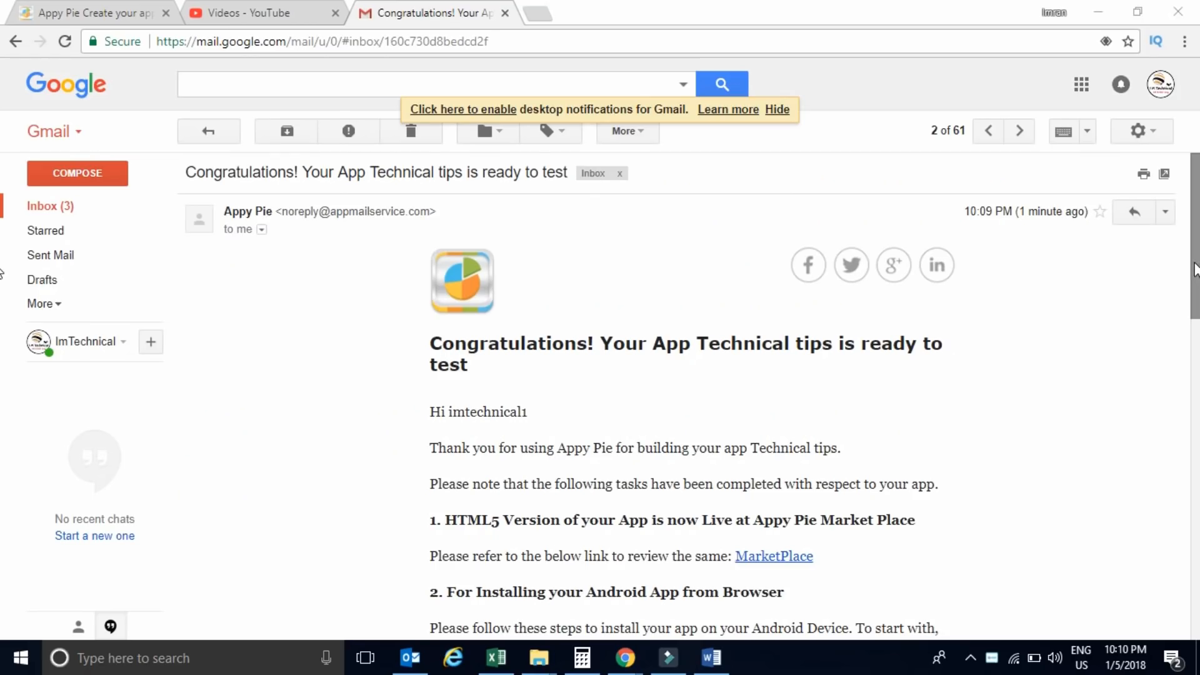
Step: Read the Appy Pie e-mails in Gmail about the "Technical tips" app being ready to test and its PWA version
mouse_move(1196, 263)
mouse_down()
mouse_move(1198, 292)
mouse_move(1199, 252)
mouse_move(1199, 566)
mouse_move(1197, 244)
mouse_up()
click(73, 208)
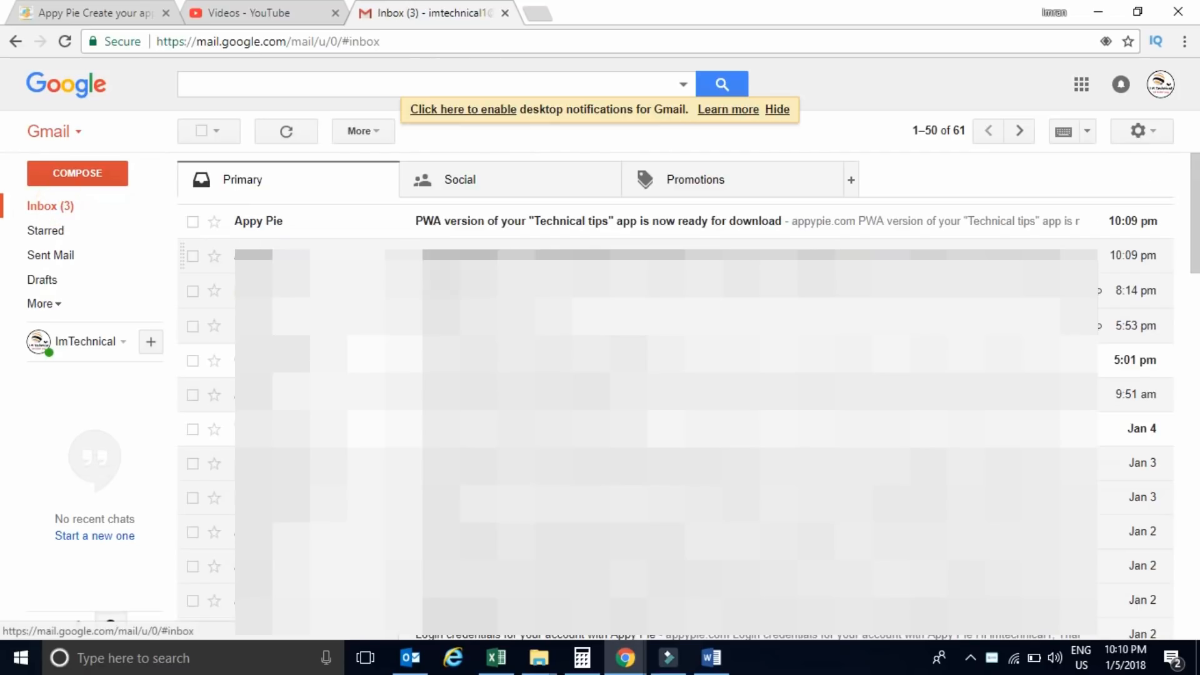
click(576, 230)
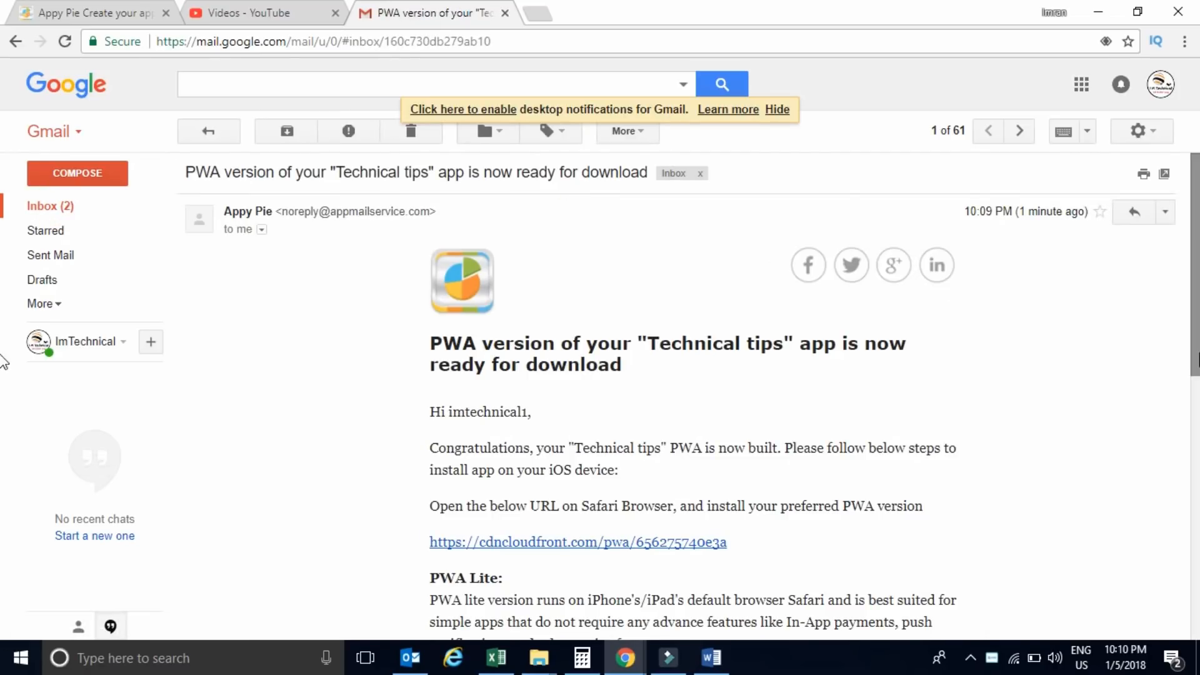
drag(1199, 260, 1199, 188)
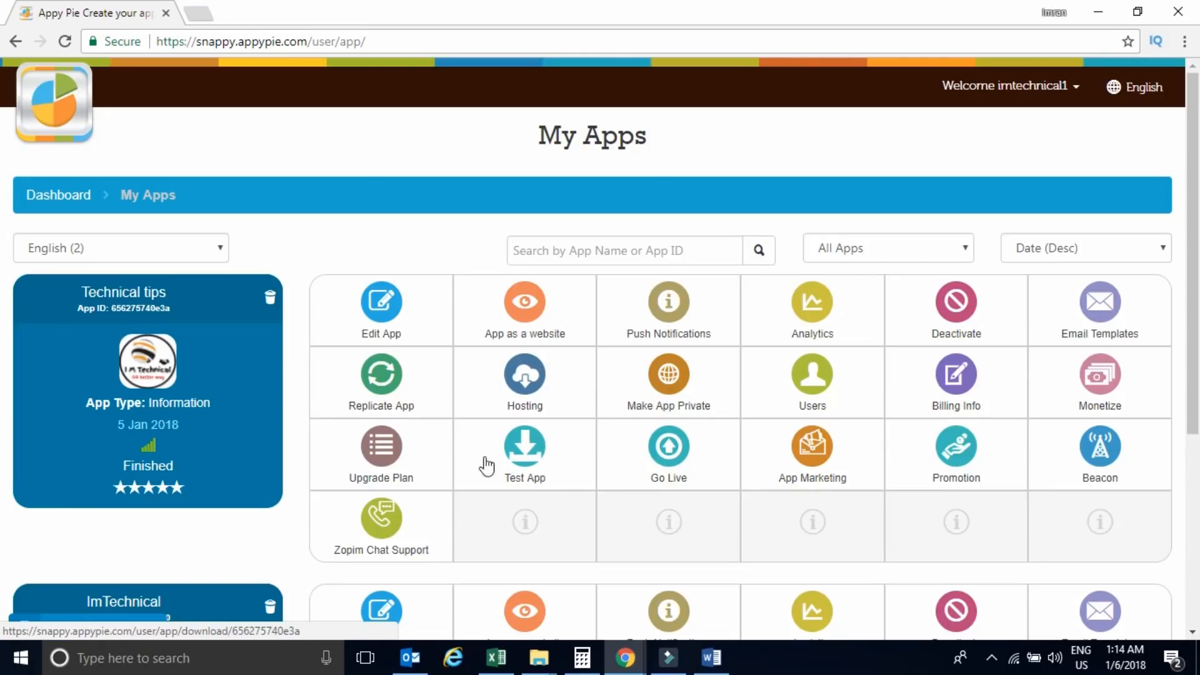
Step: Select the Android download link on the Technical tips test page and place the app download link in the body of a new Gmail message
click(527, 455)
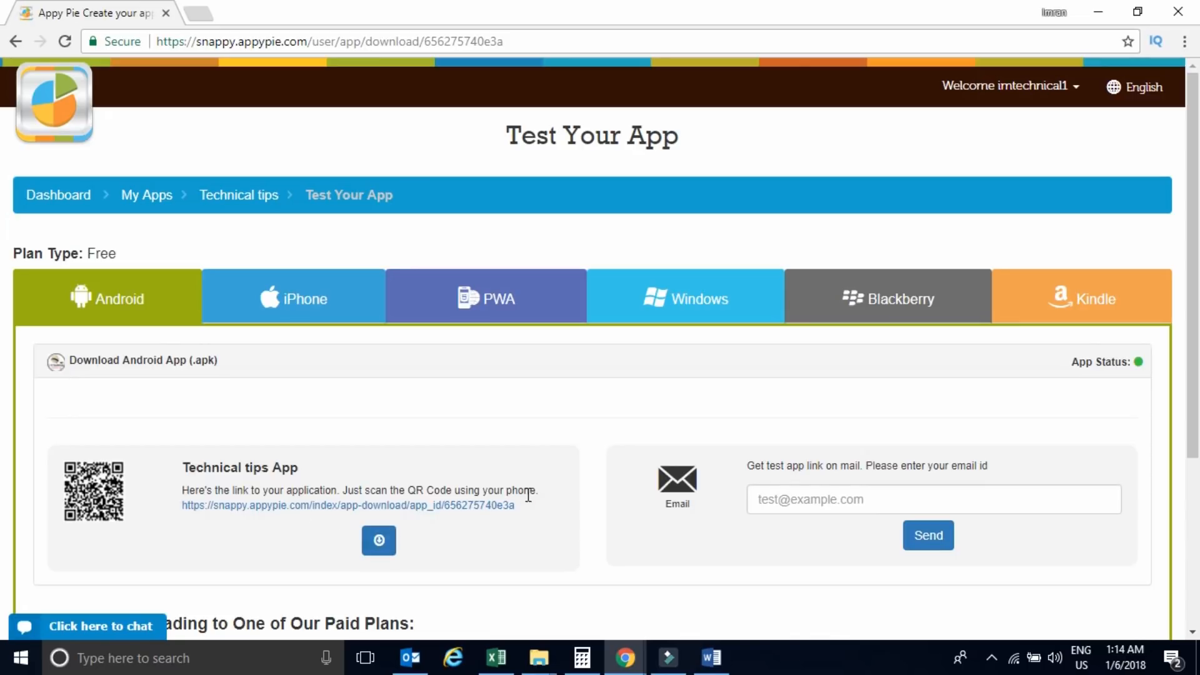
drag(519, 505, 250, 500)
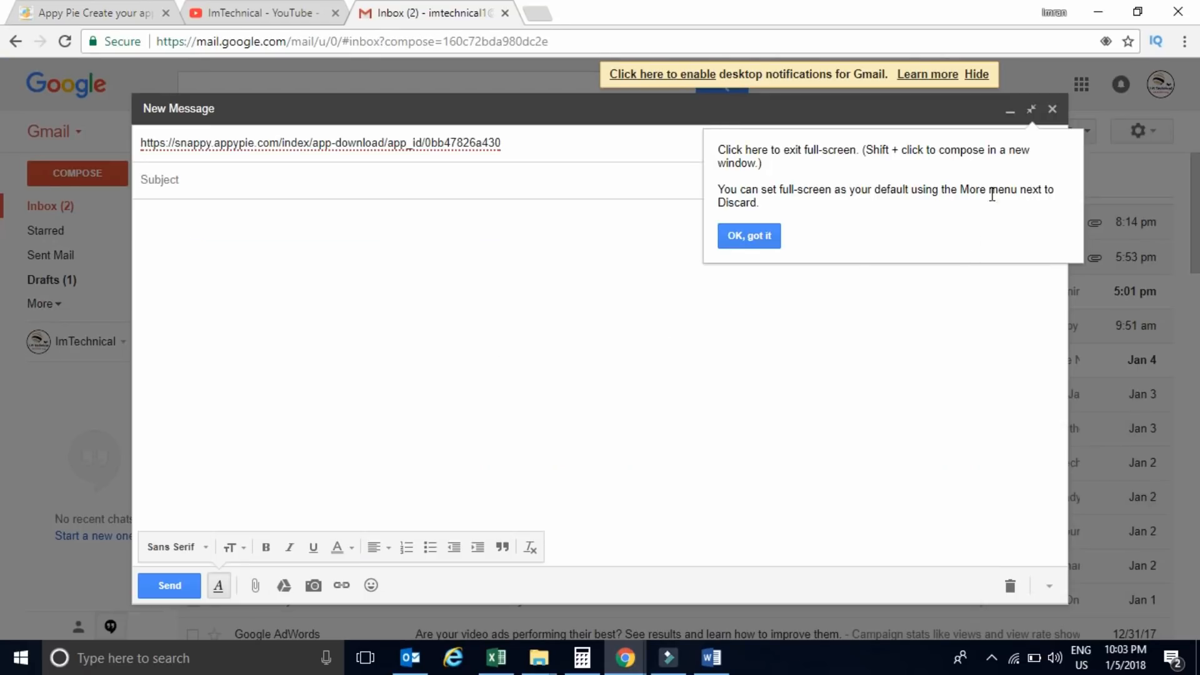
click(541, 150)
click(485, 256)
text(https://snappy.appypie.com/index/app-download/app_id/0bb47826a430)
click(529, 145)
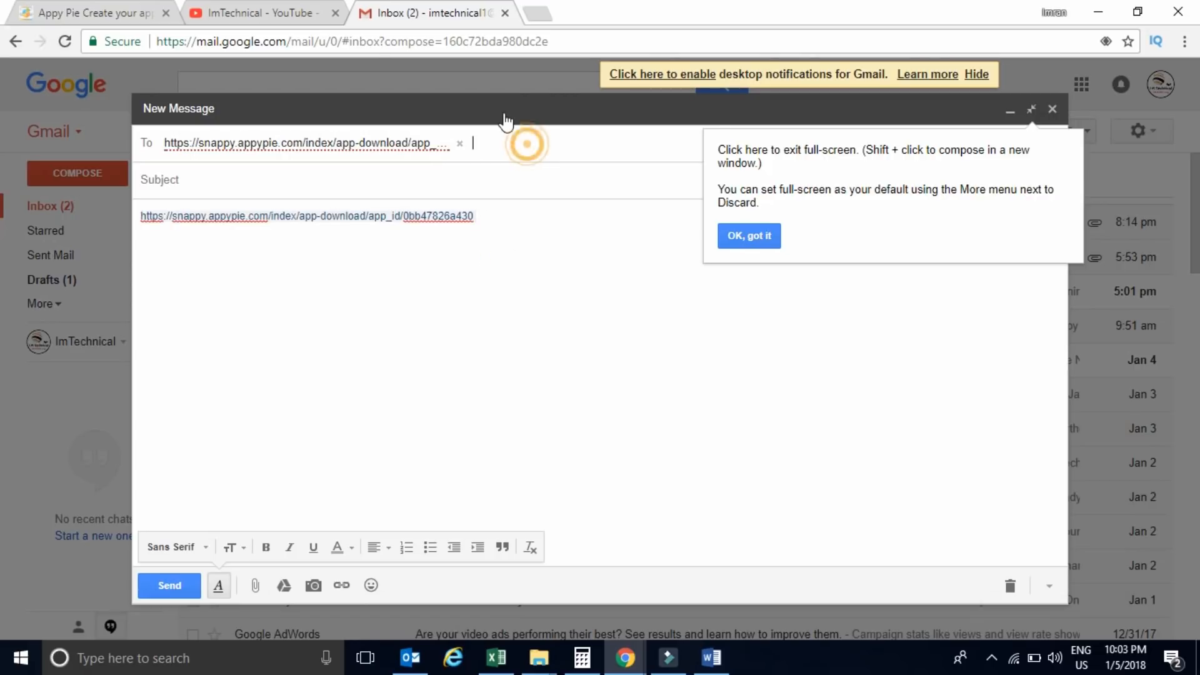